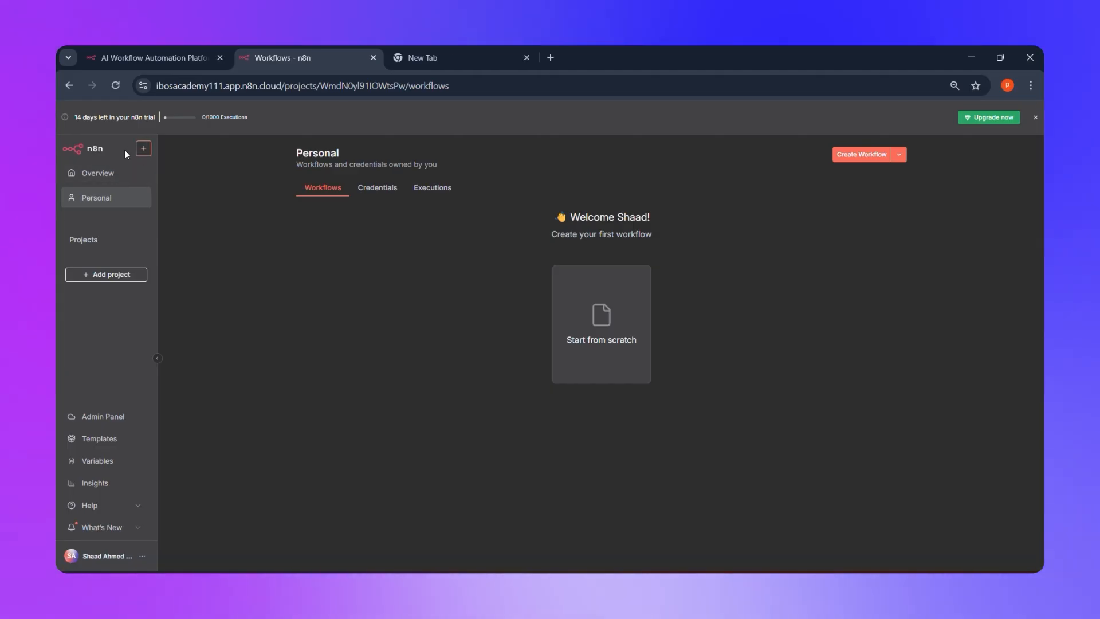
- Show the options for creating a new workflow, credential or project
click(144, 149)
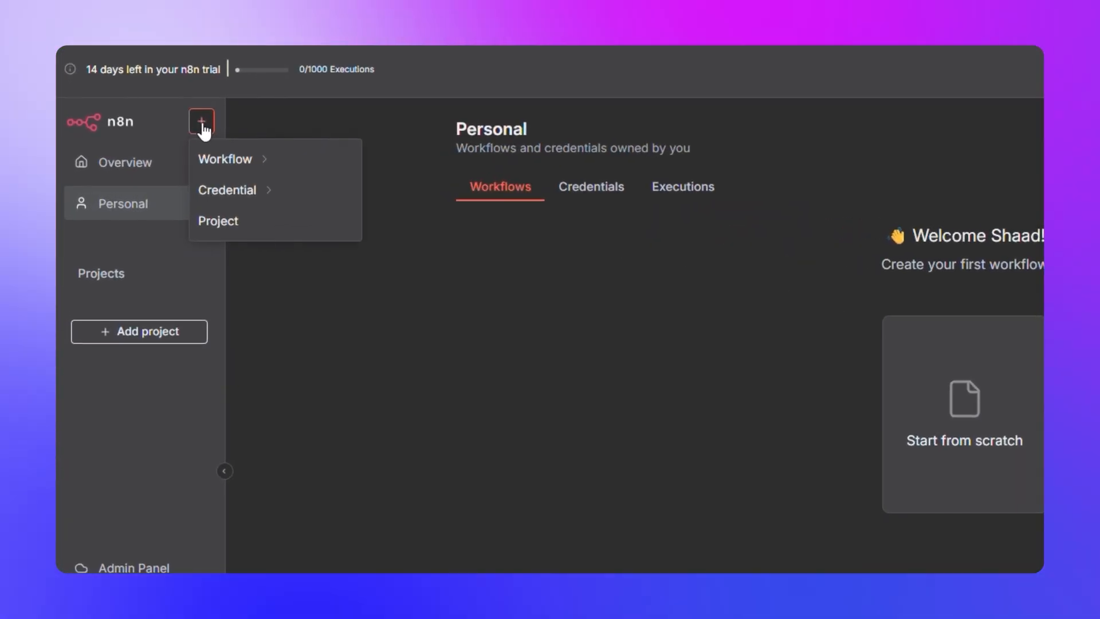
mouse_move(220, 196)
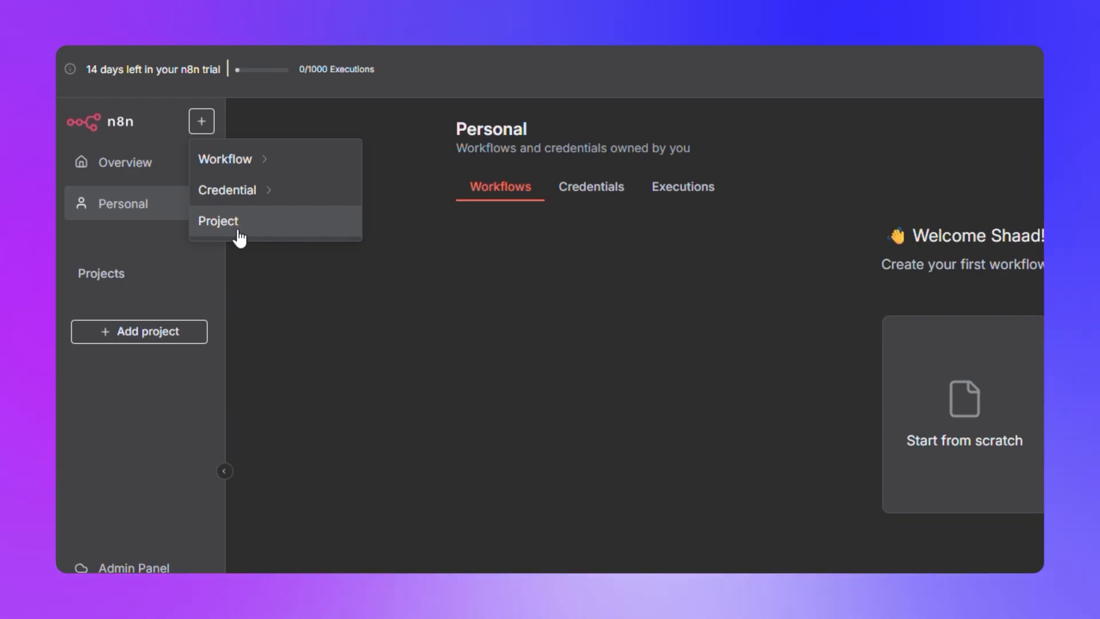
mouse_move(256, 194)
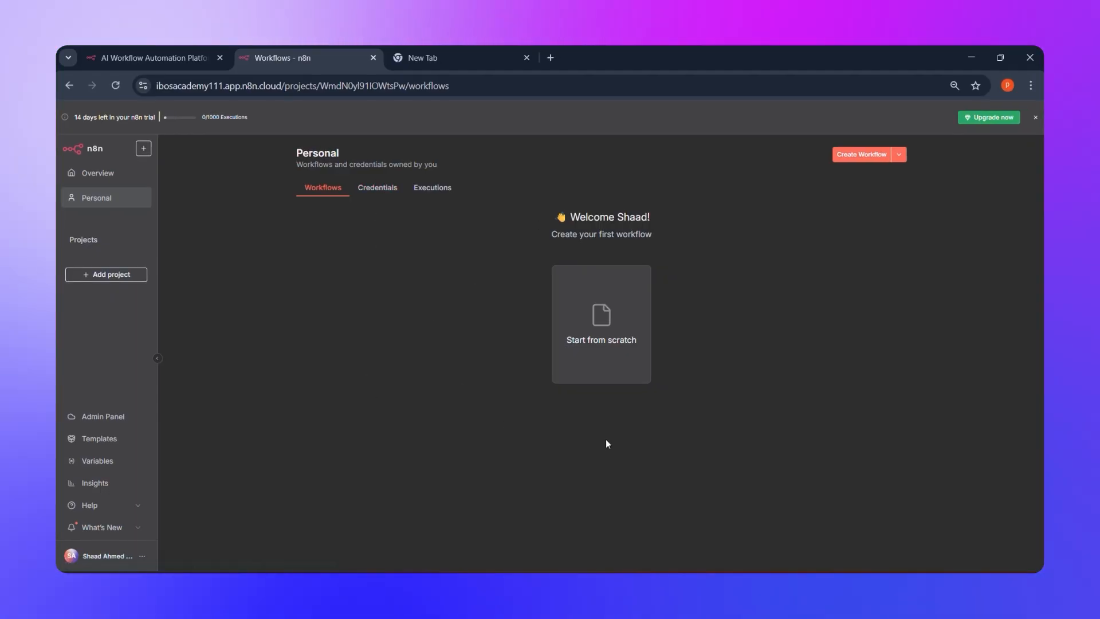
- View the credentials of the Personal space and return to its workflows
click(377, 188)
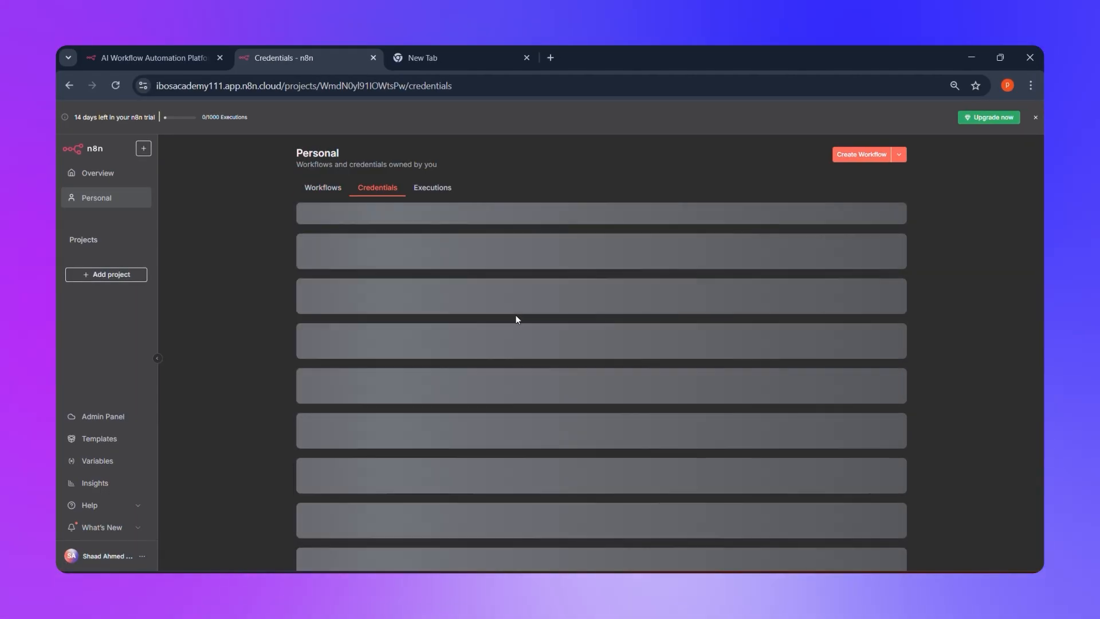
click(320, 188)
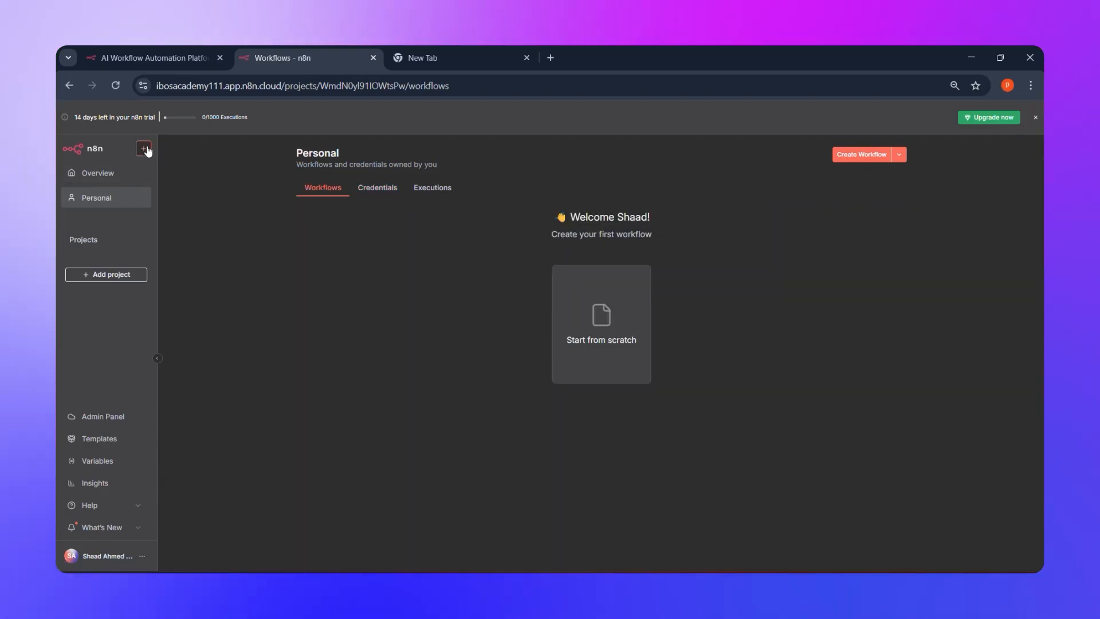
- Examine the create options for a new workflow, including Personal as the place to create it in
click(144, 149)
mouse_move(169, 175)
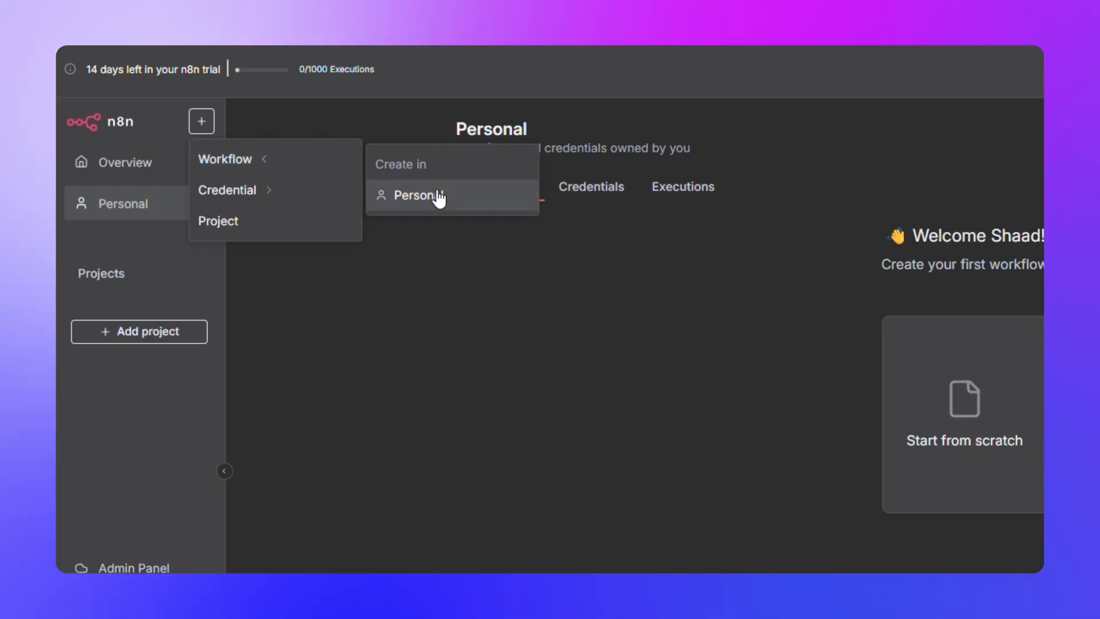
click(414, 236)
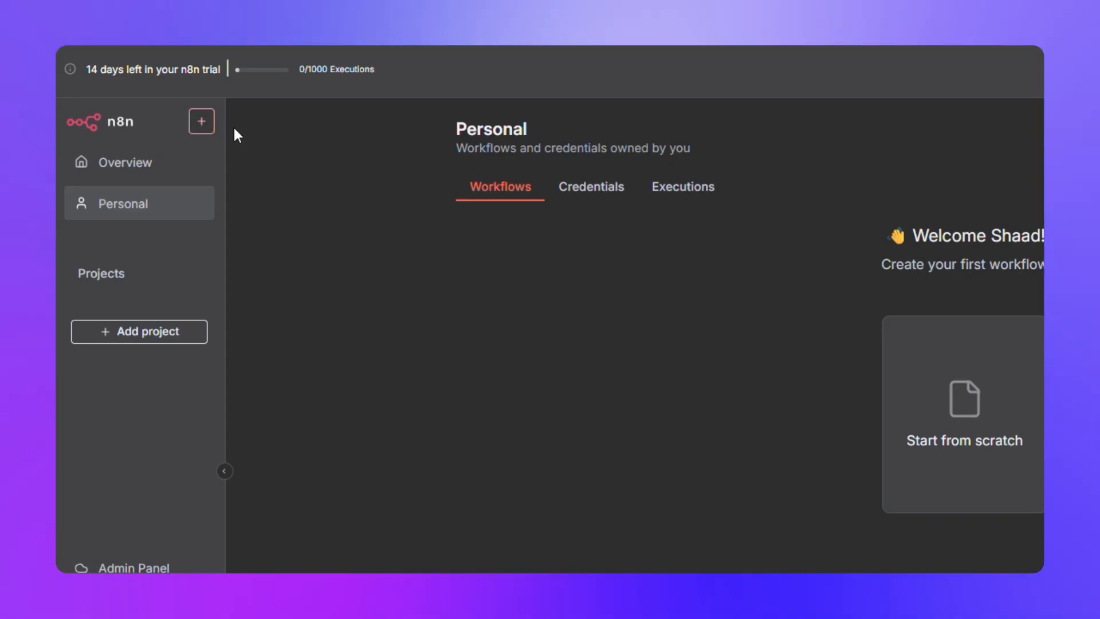
click(212, 126)
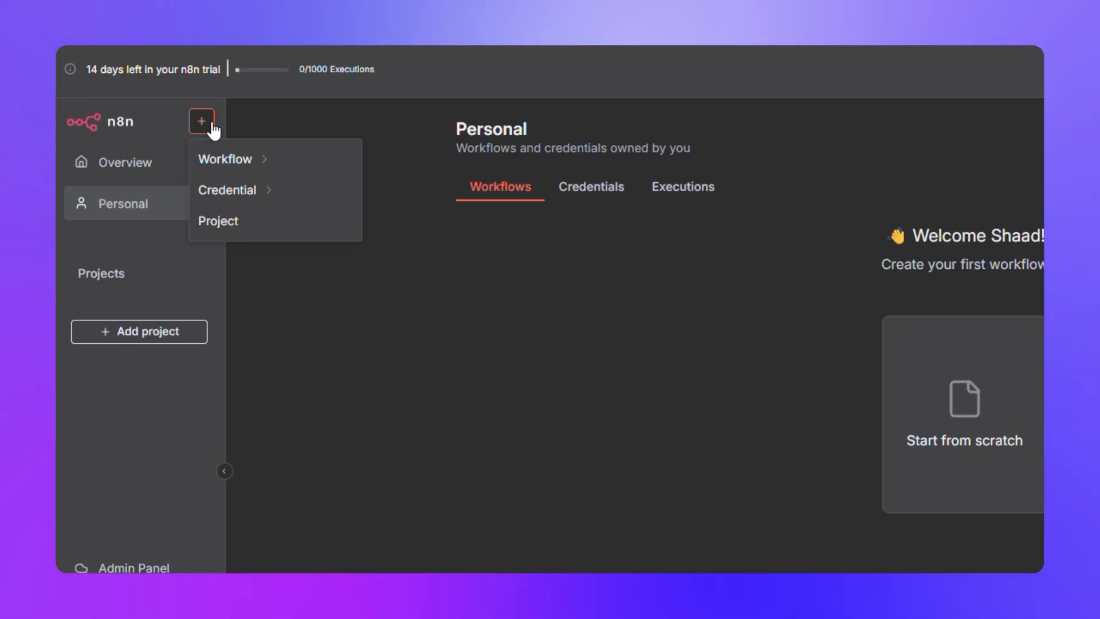
click(240, 157)
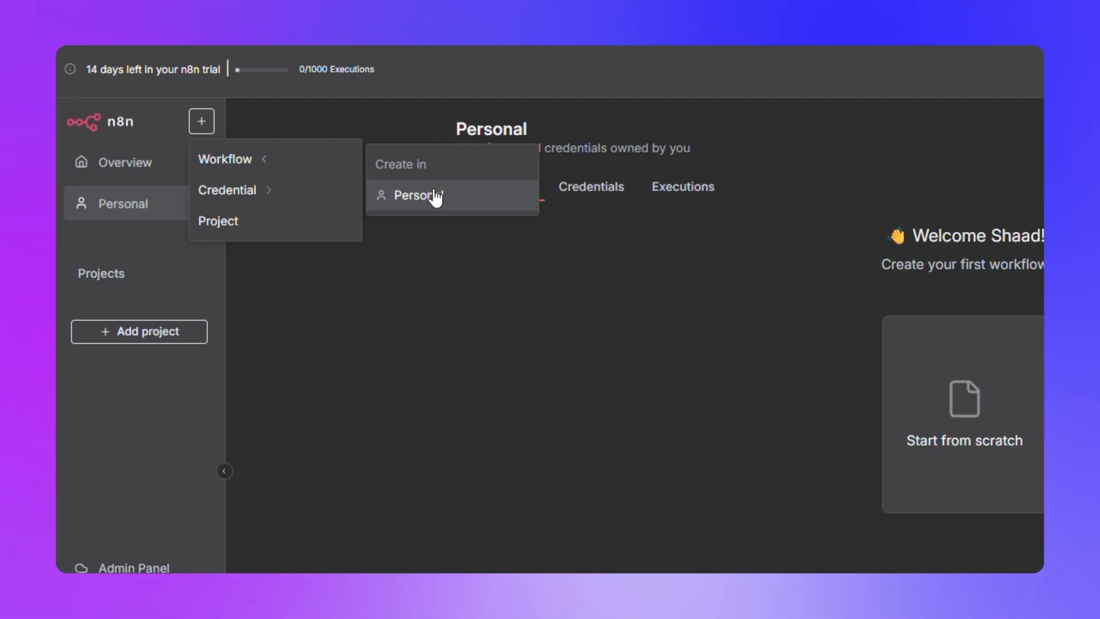
click(419, 203)
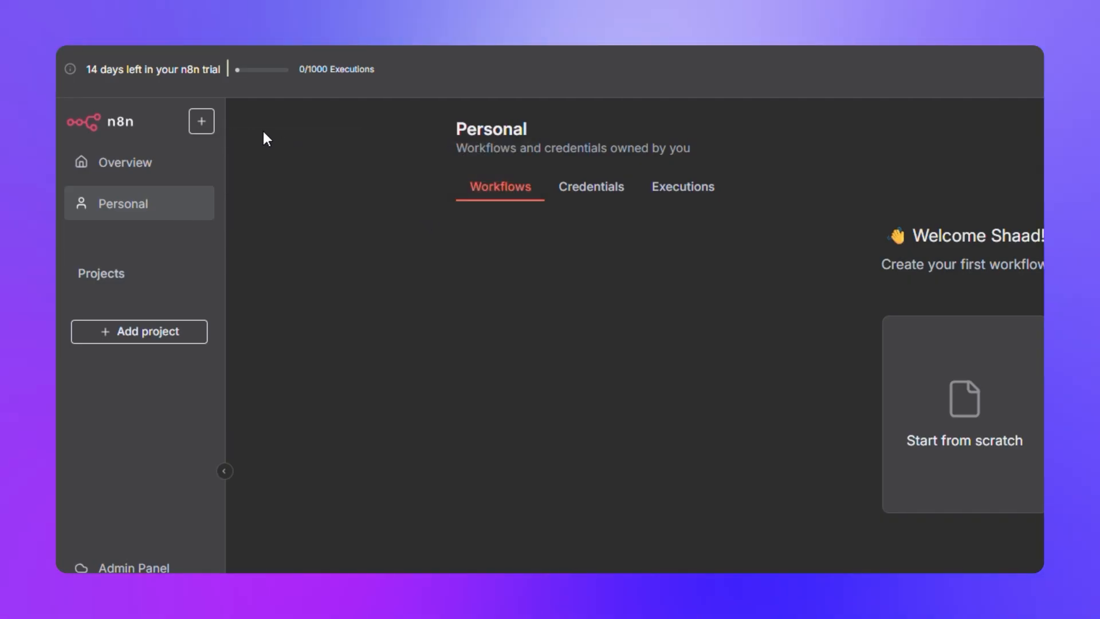
click(203, 122)
click(237, 164)
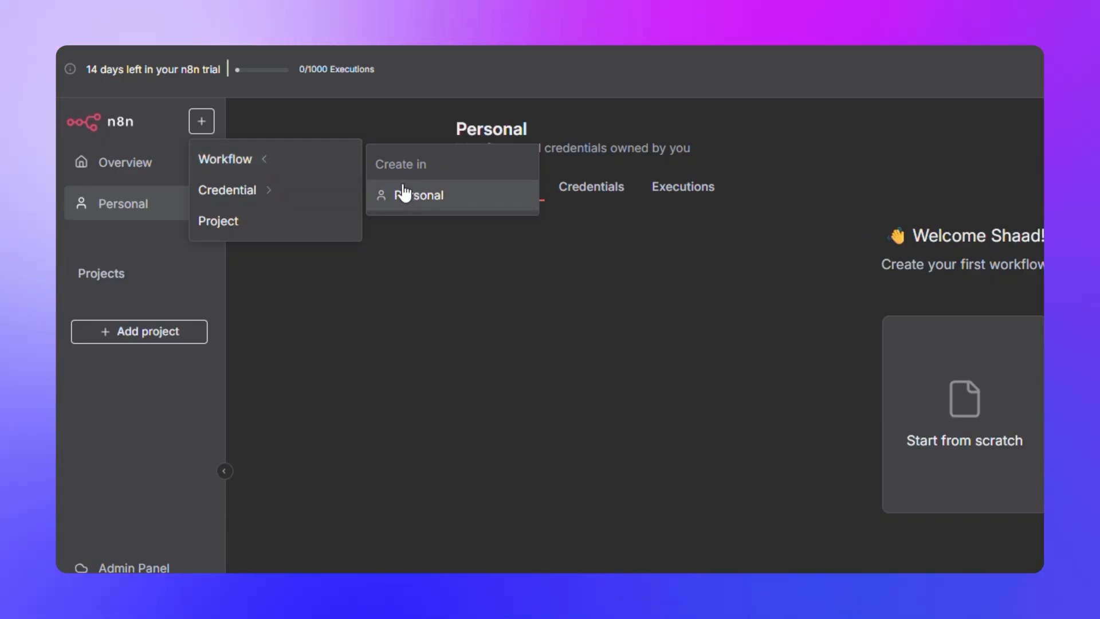
- Look at the Overview page with its execution statistics and return to the Personal workflows page
click(115, 167)
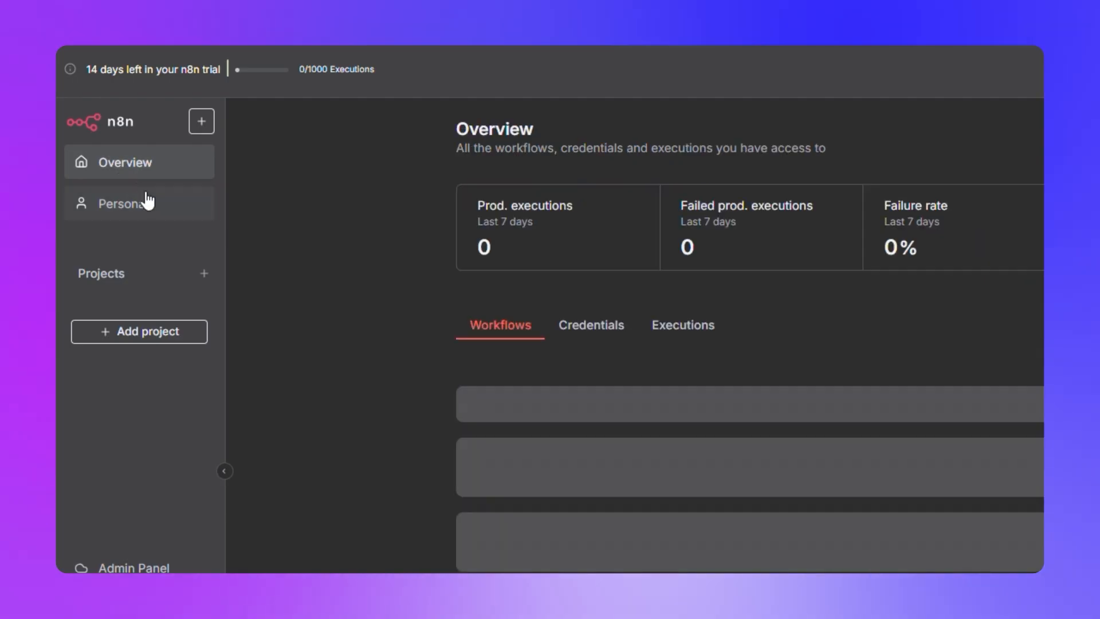
click(144, 206)
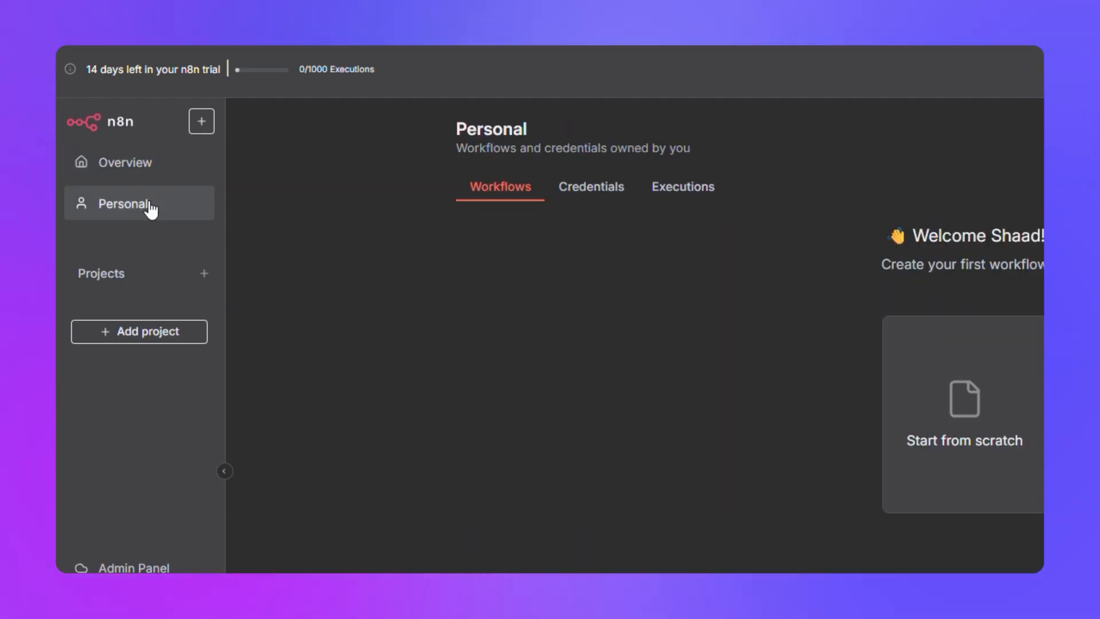
click(142, 168)
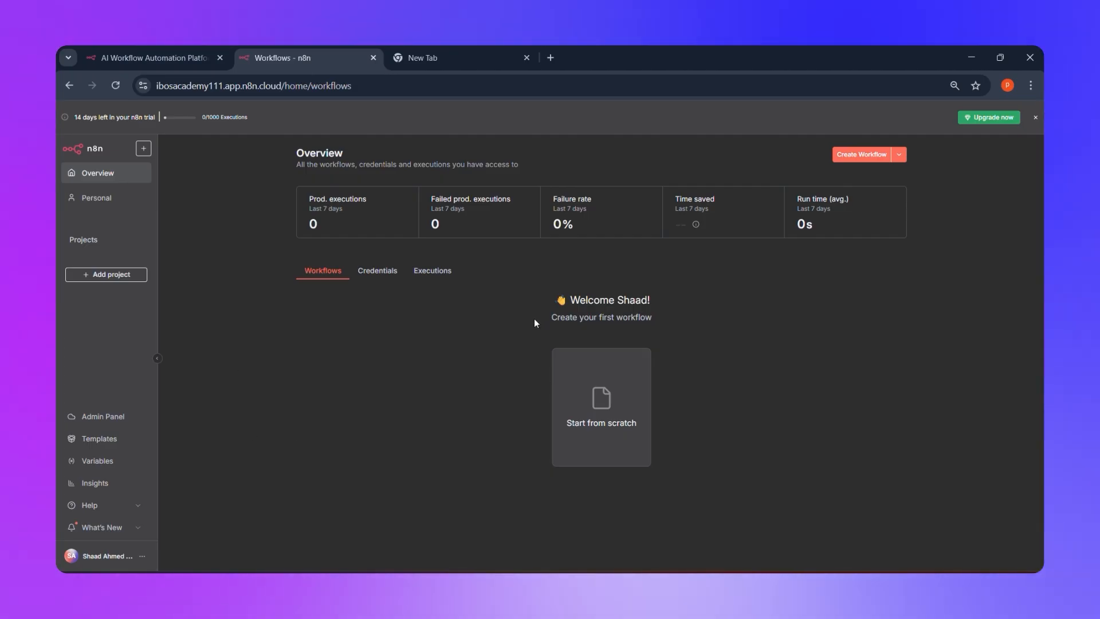
click(109, 199)
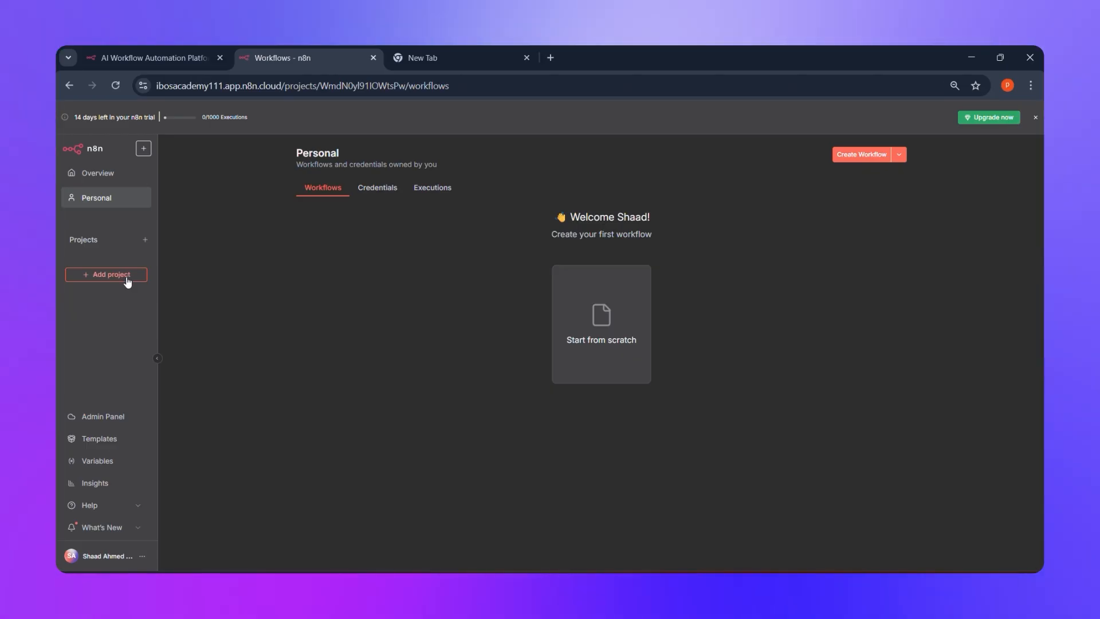
- View the Admin Panel dashboard of the instance and return to the Personal workflows page
click(112, 423)
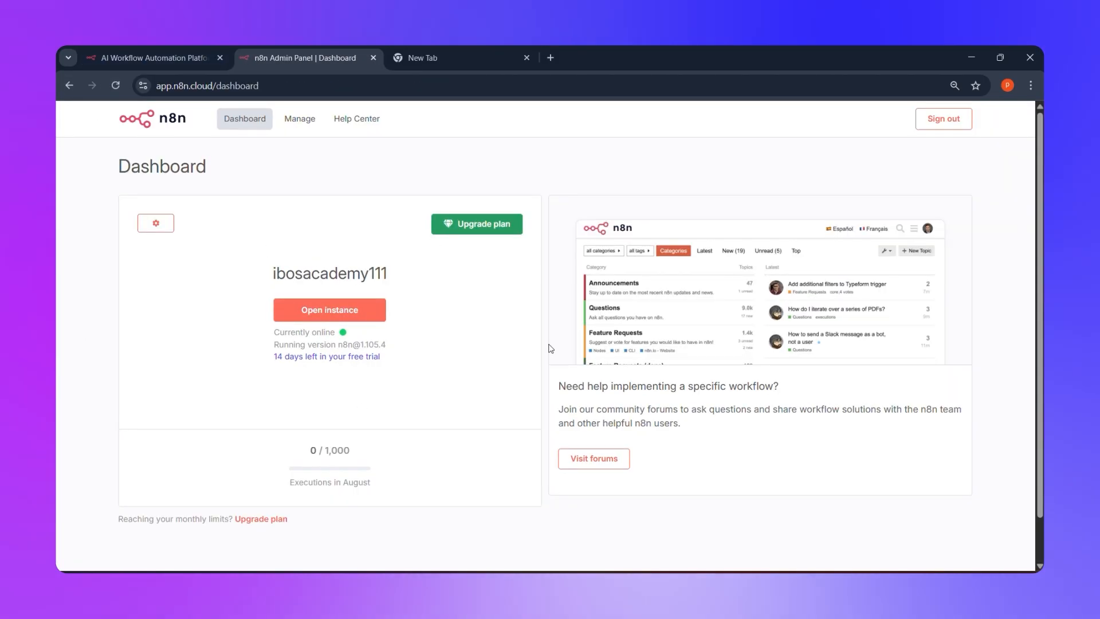
scroll(400, 343, down, 1)
scroll(400, 342, up, 1)
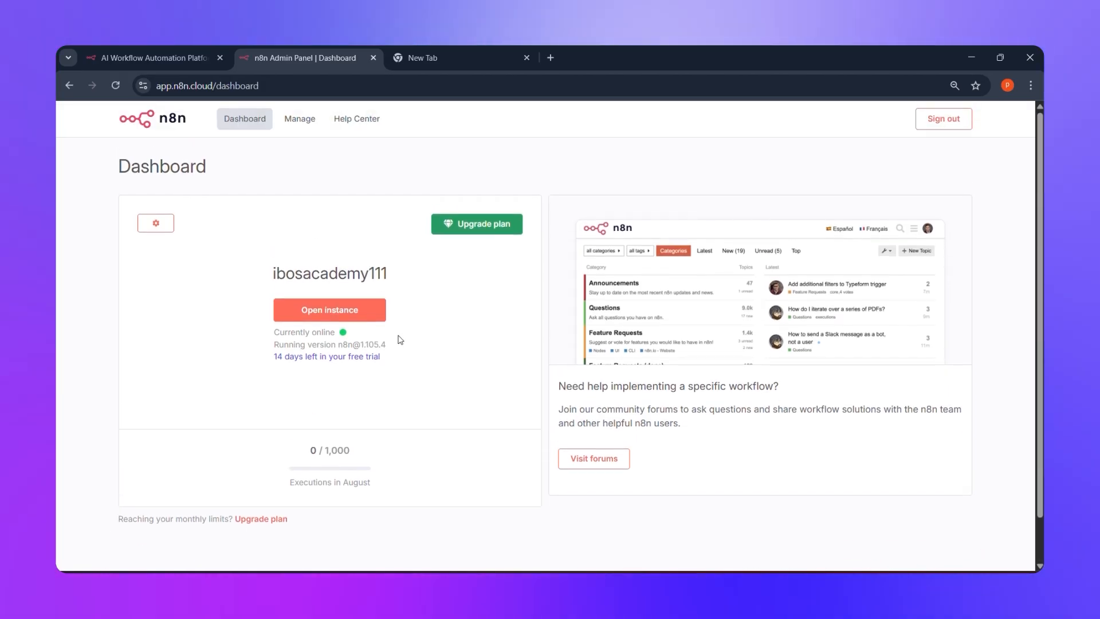
click(69, 86)
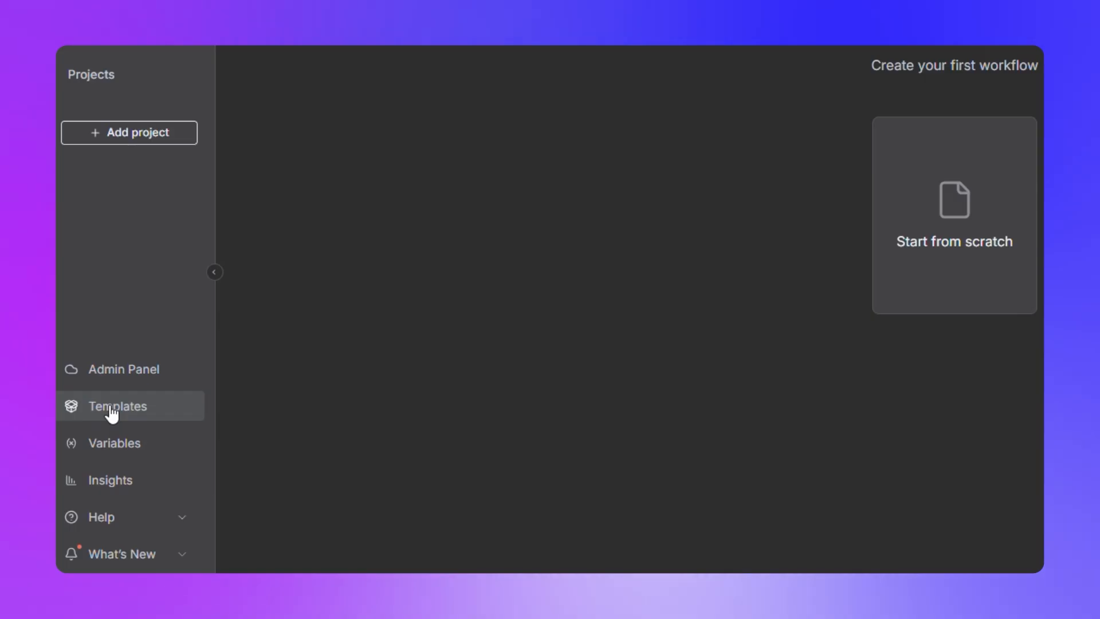
- Open the Templates library in a new browser tab and dismiss its cookie notice
right_click(111, 408)
click(159, 178)
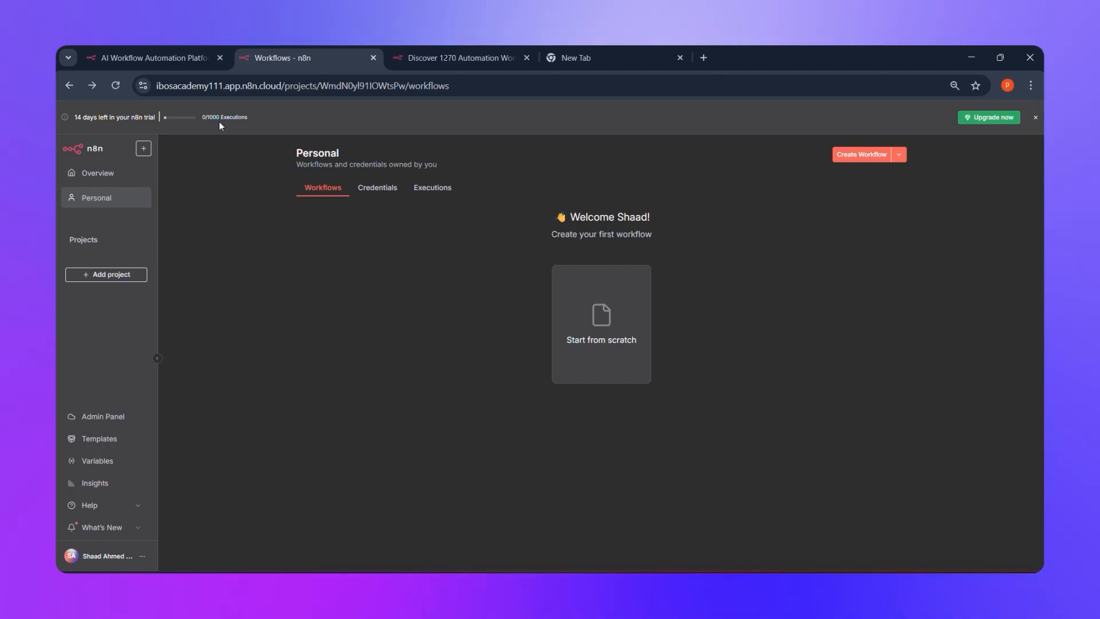
mouse_move(413, 54)
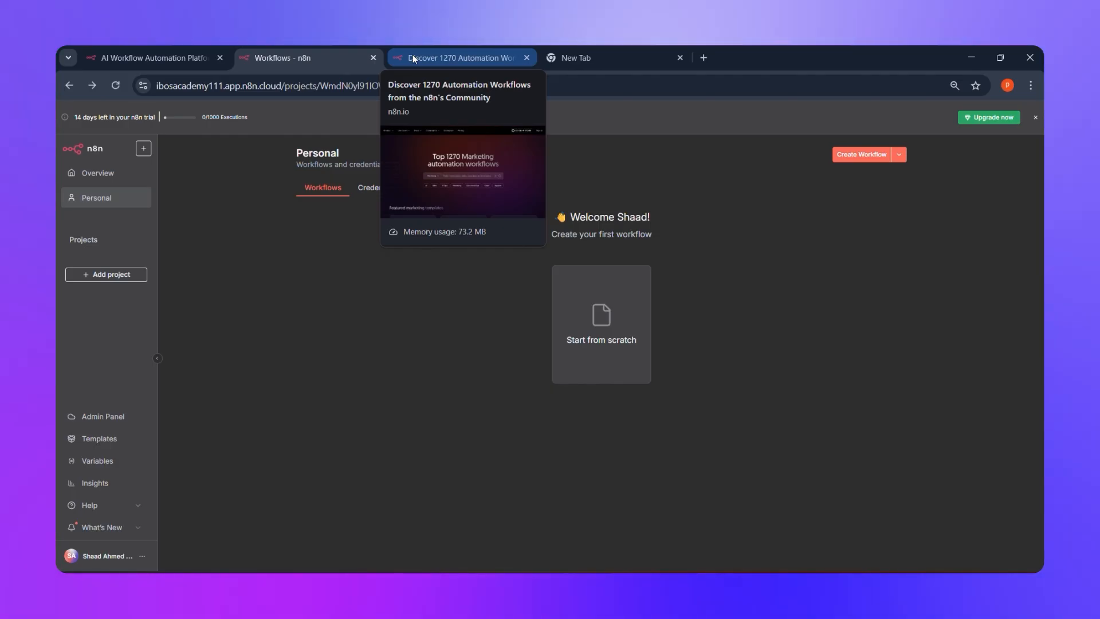
click(412, 54)
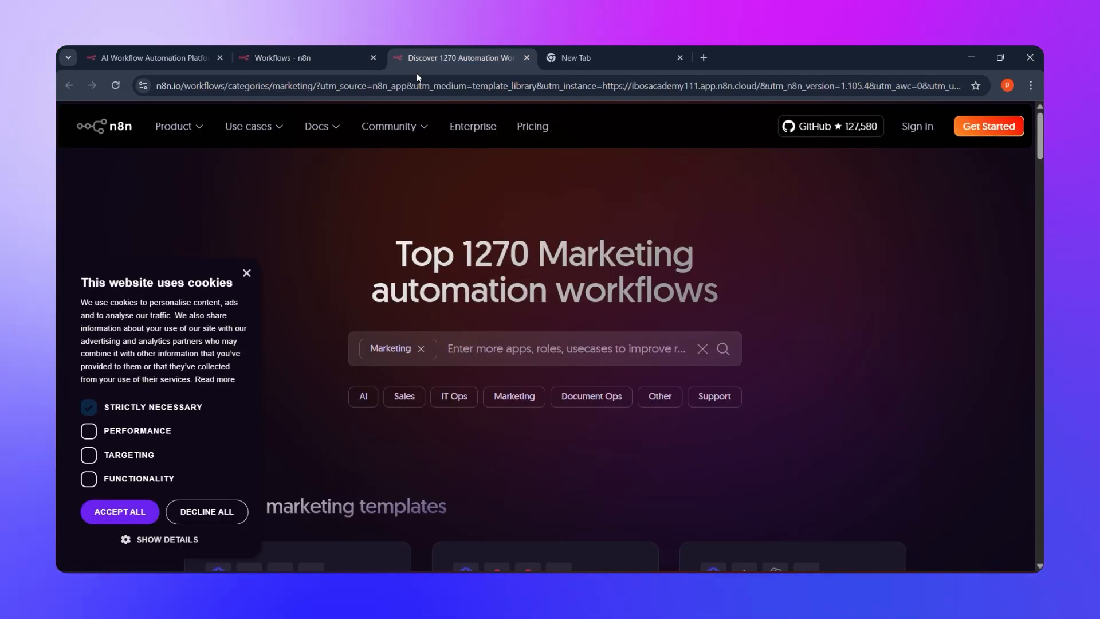
mouse_move(390, 175)
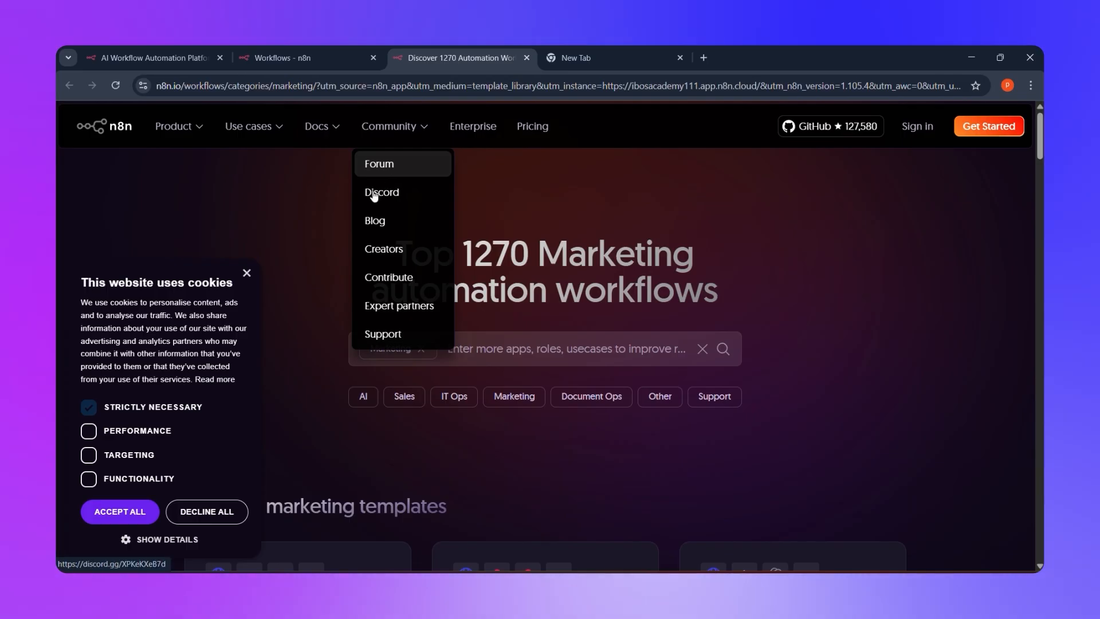
click(247, 273)
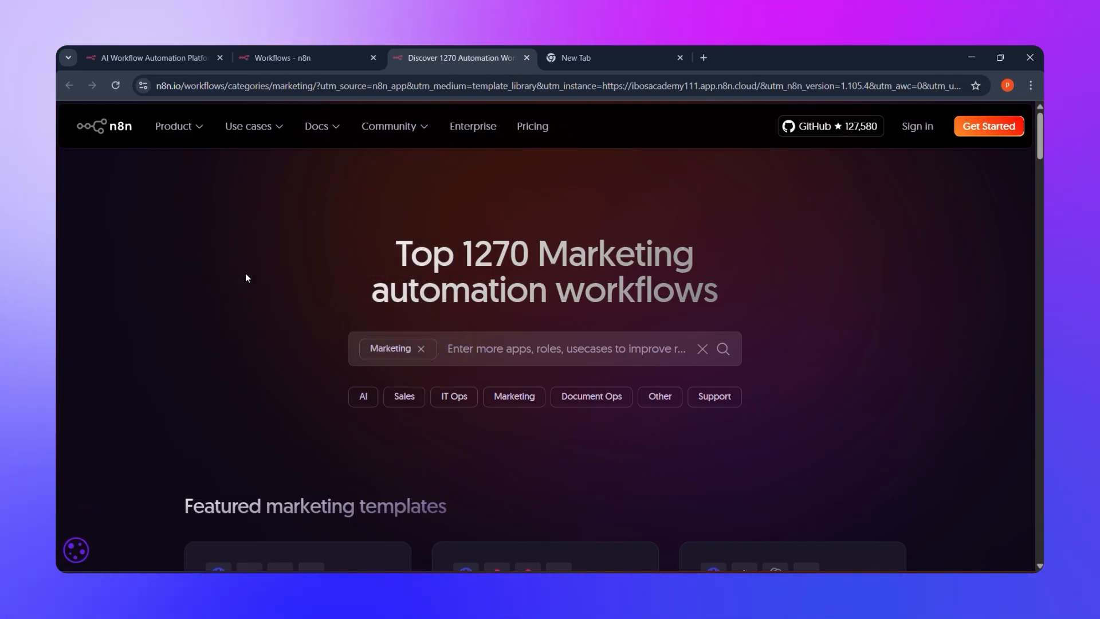
- Browse the marketing templates in the library, covering the Featured, Content Creation and Market Research sections
click(346, 54)
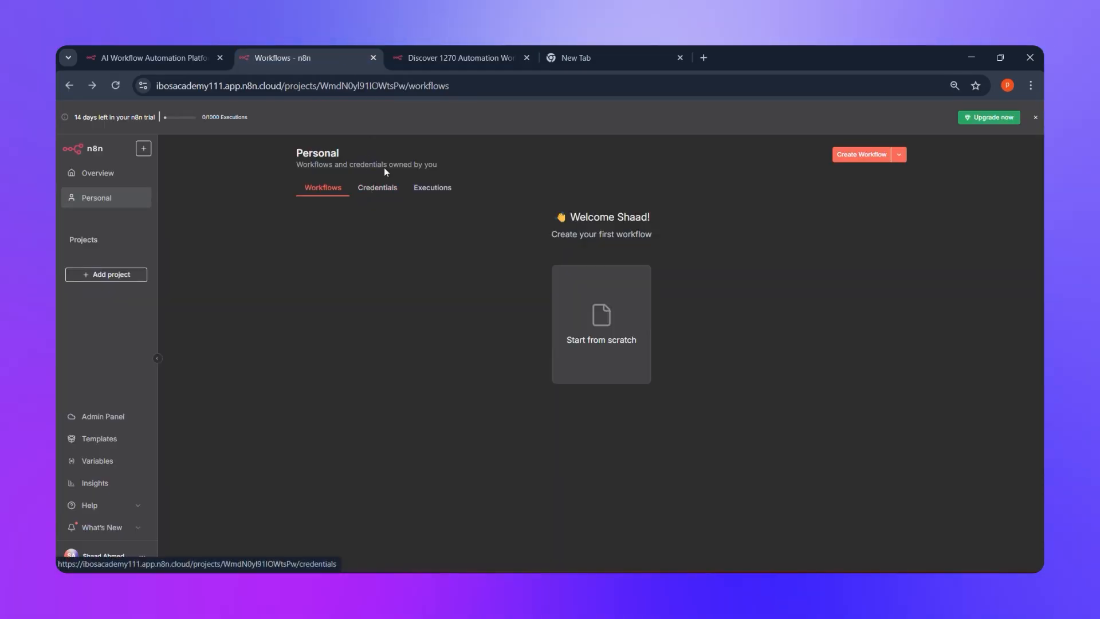
click(423, 57)
scroll(490, 332, down, 5)
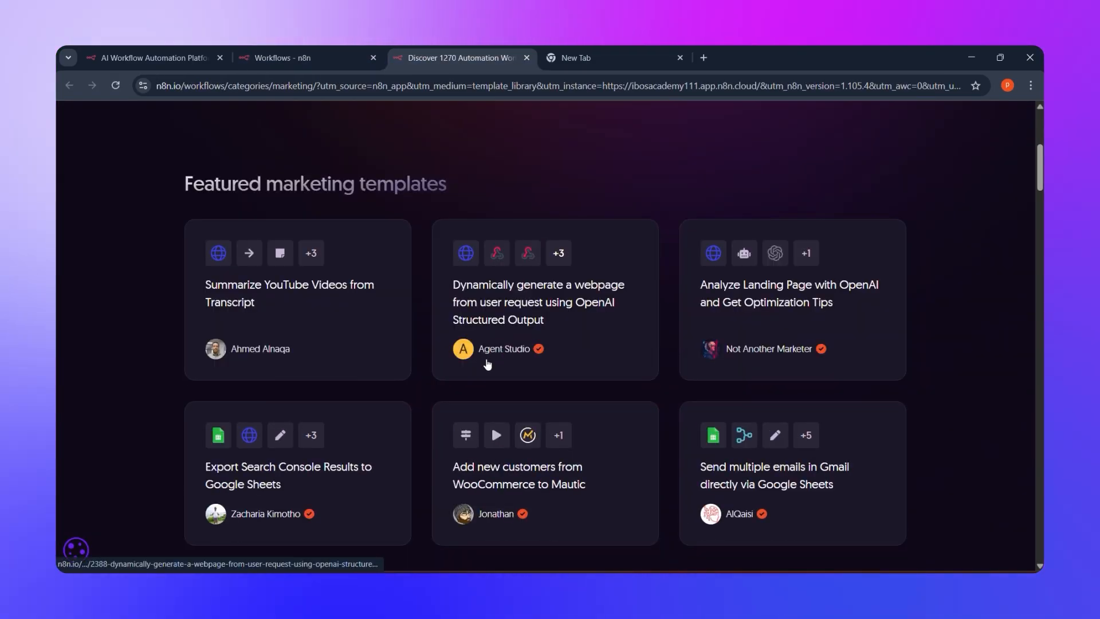
scroll(613, 310, down, 5)
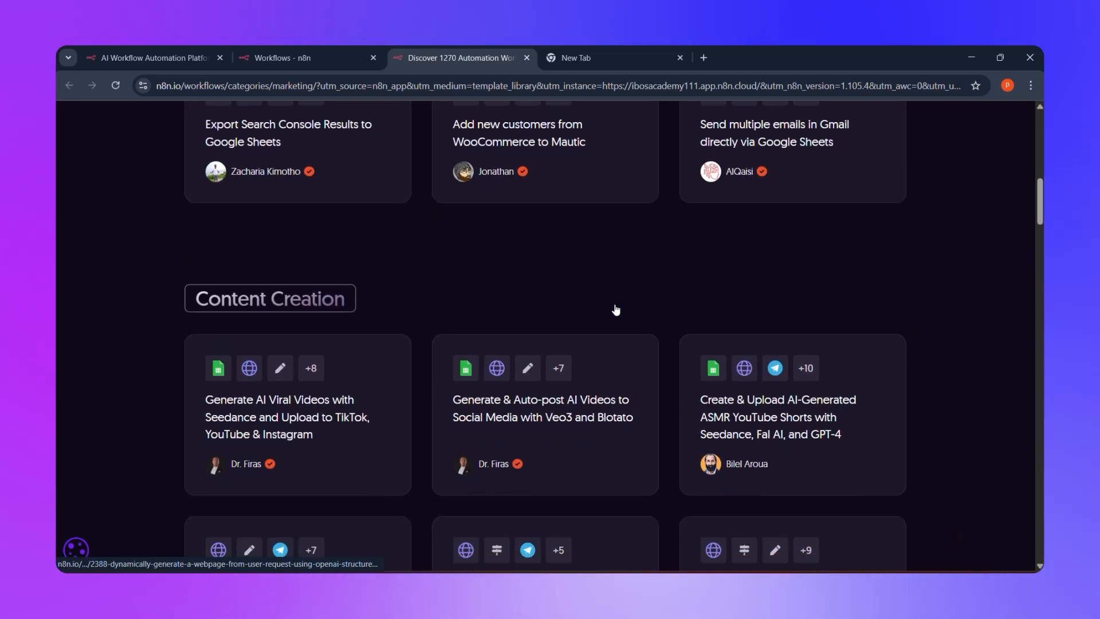
scroll(615, 309, down, 4)
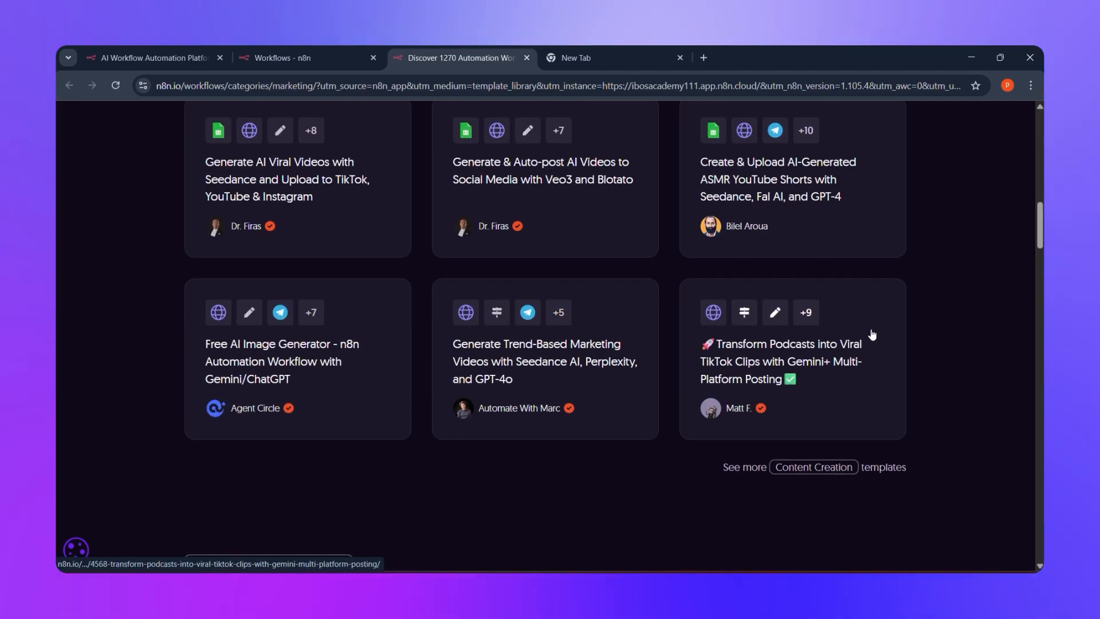
scroll(902, 373, down, 5)
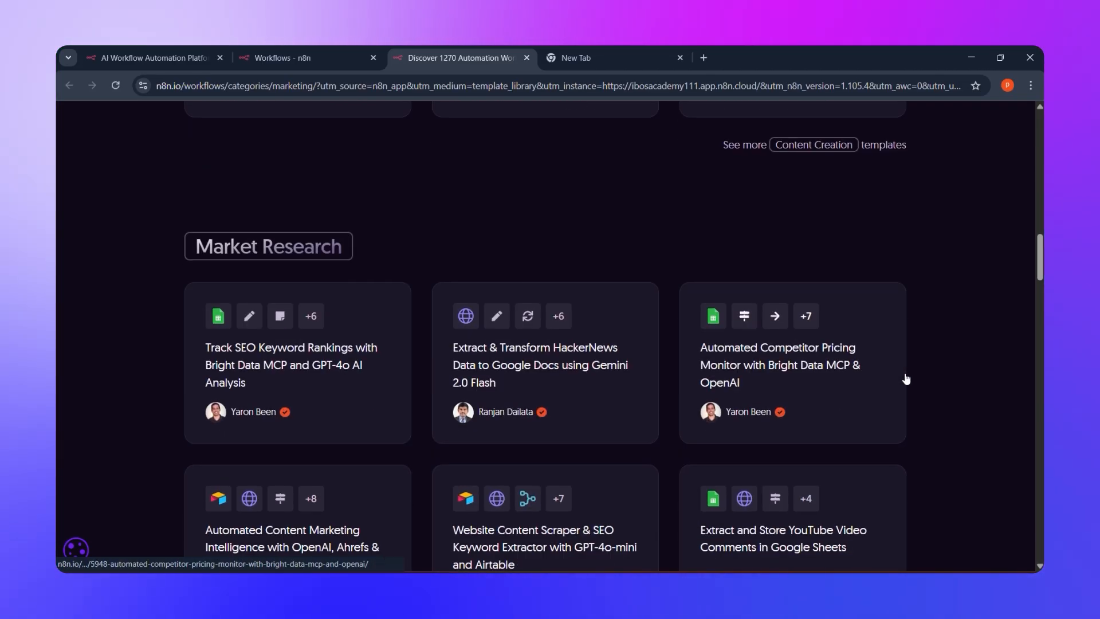
scroll(906, 379, down, 3)
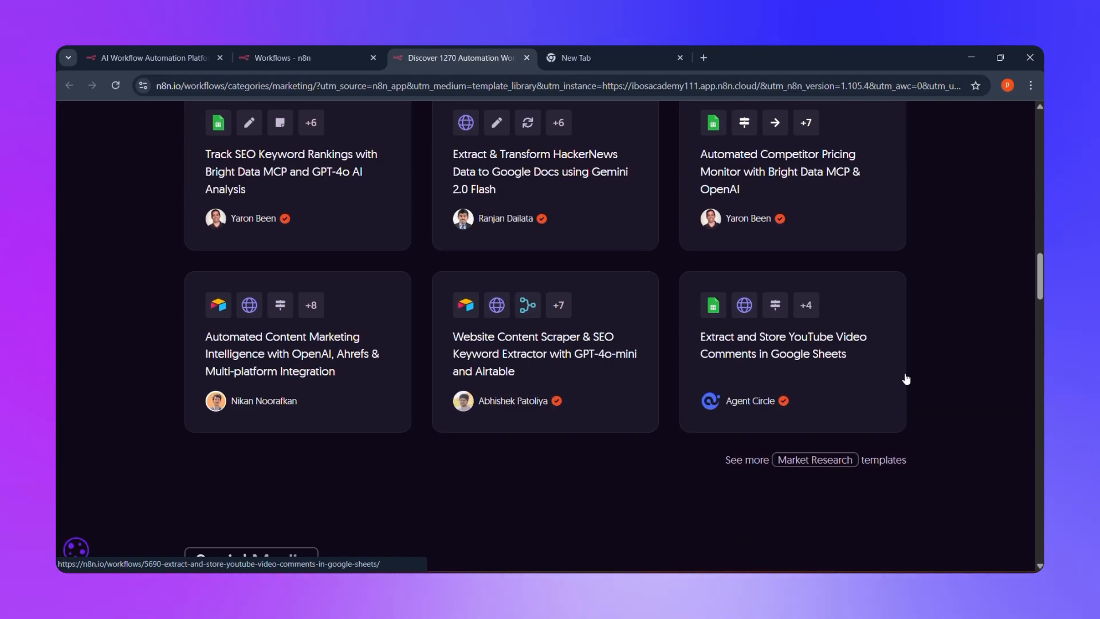
scroll(906, 379, up, 12)
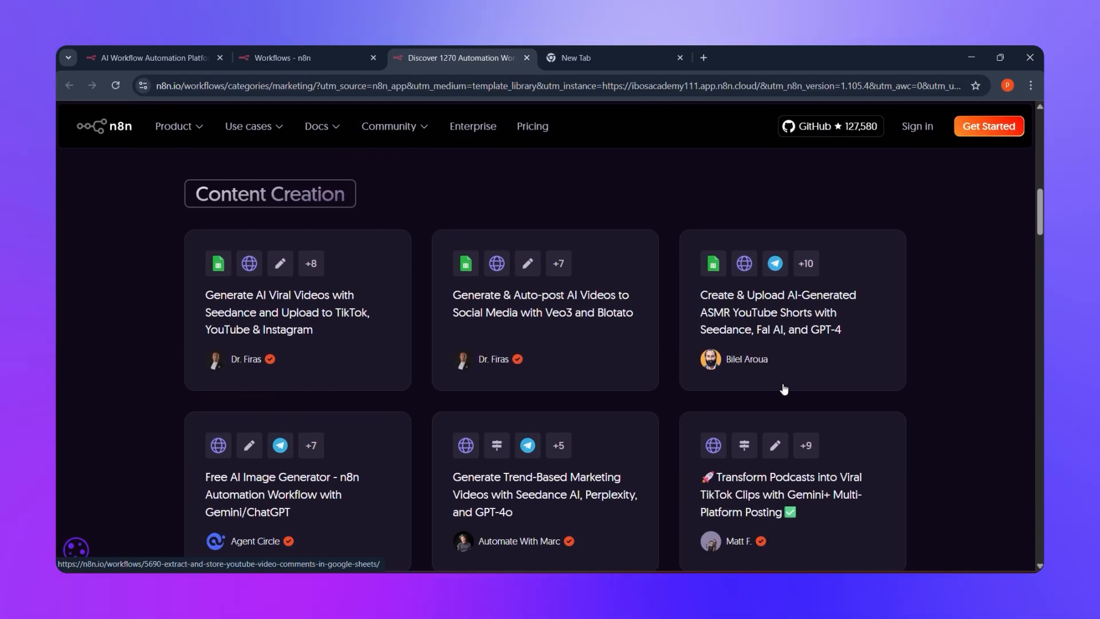
scroll(784, 389, up, 9)
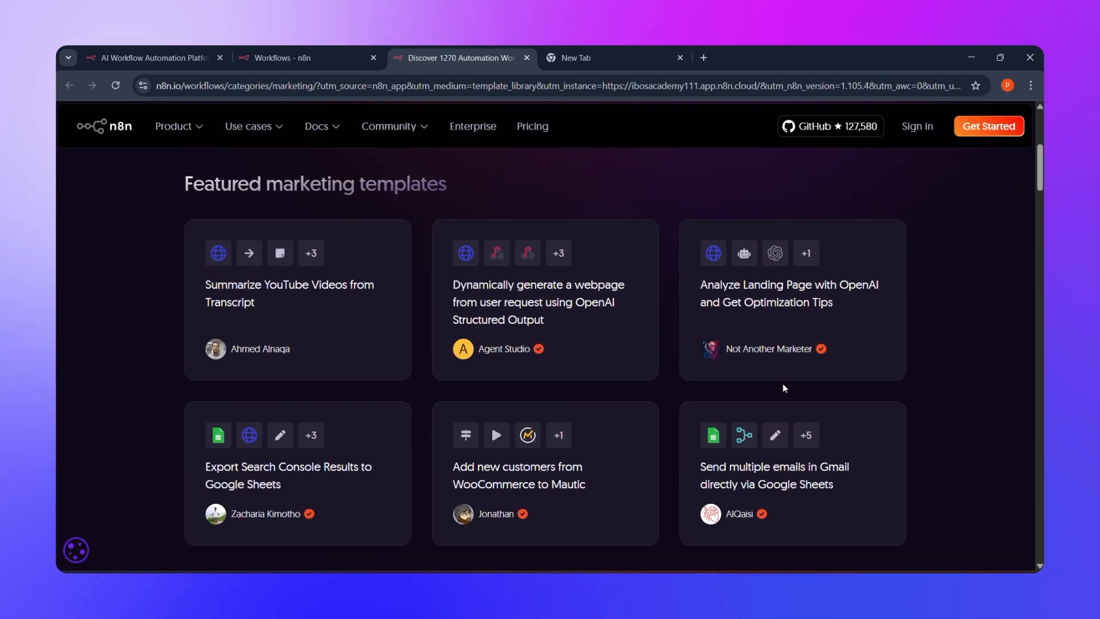
scroll(783, 385, up, 5)
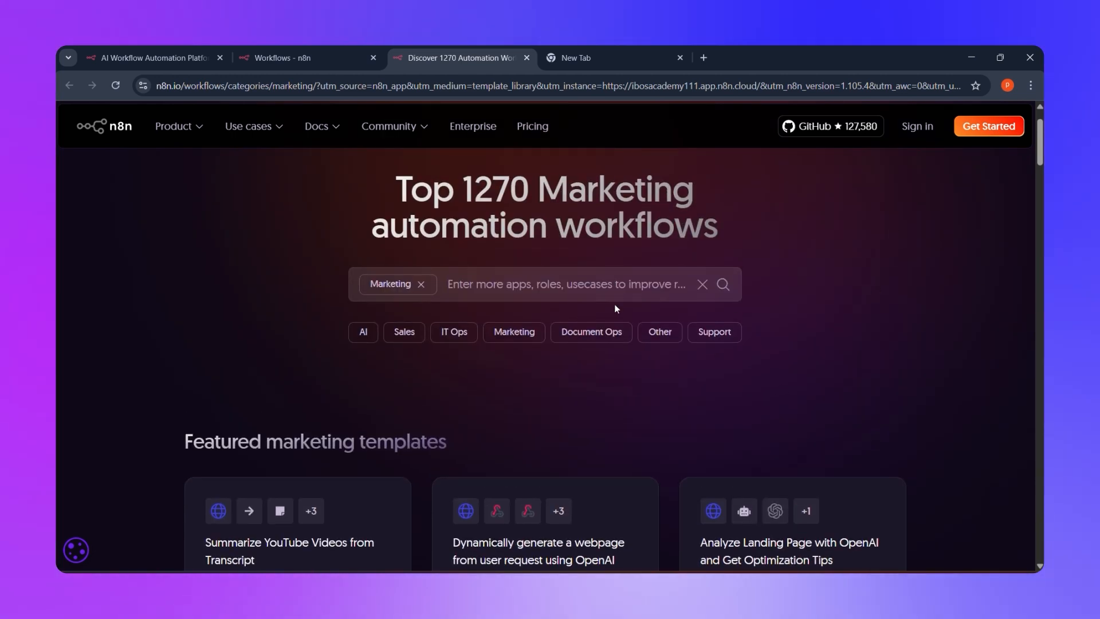
- Replace the Marketing filter in the template library with the Gmail app and browse the matching templates
click(421, 285)
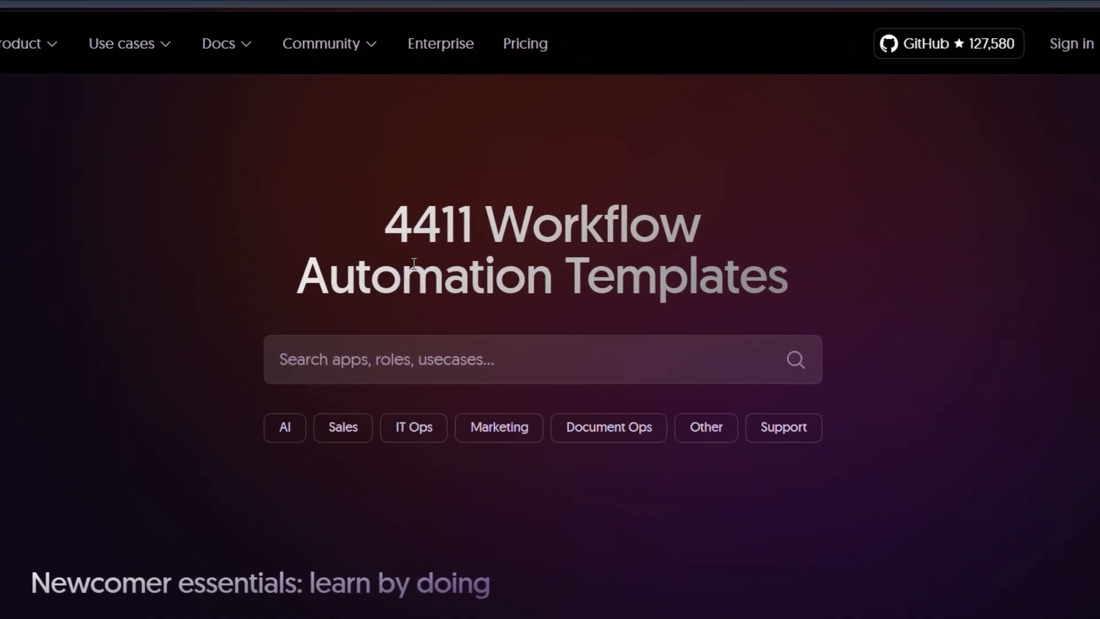
click(472, 373)
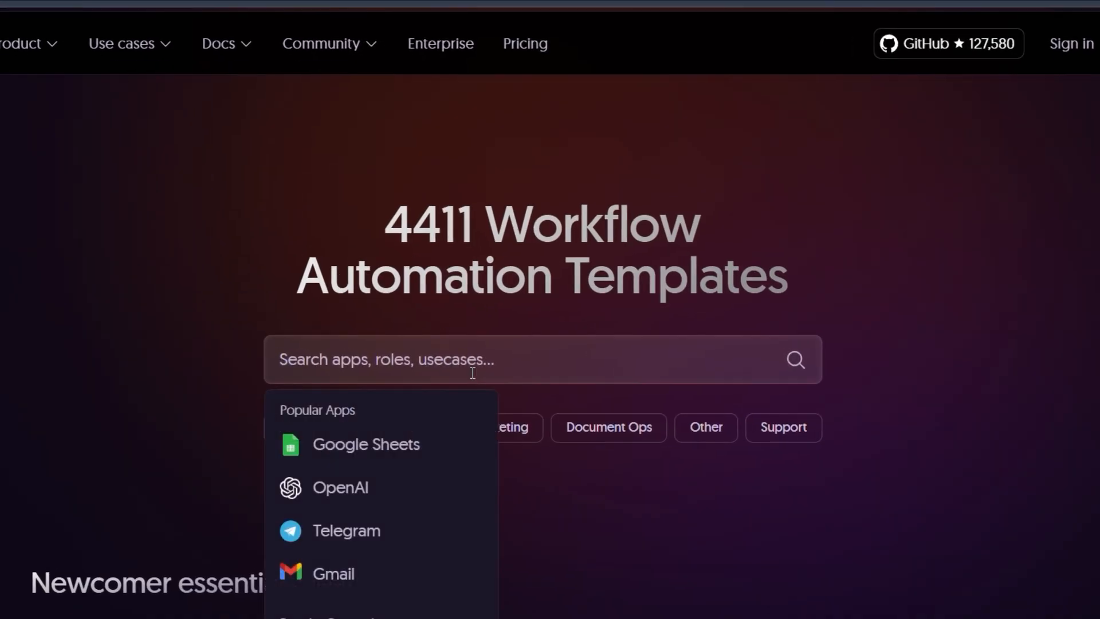
text(gmail)
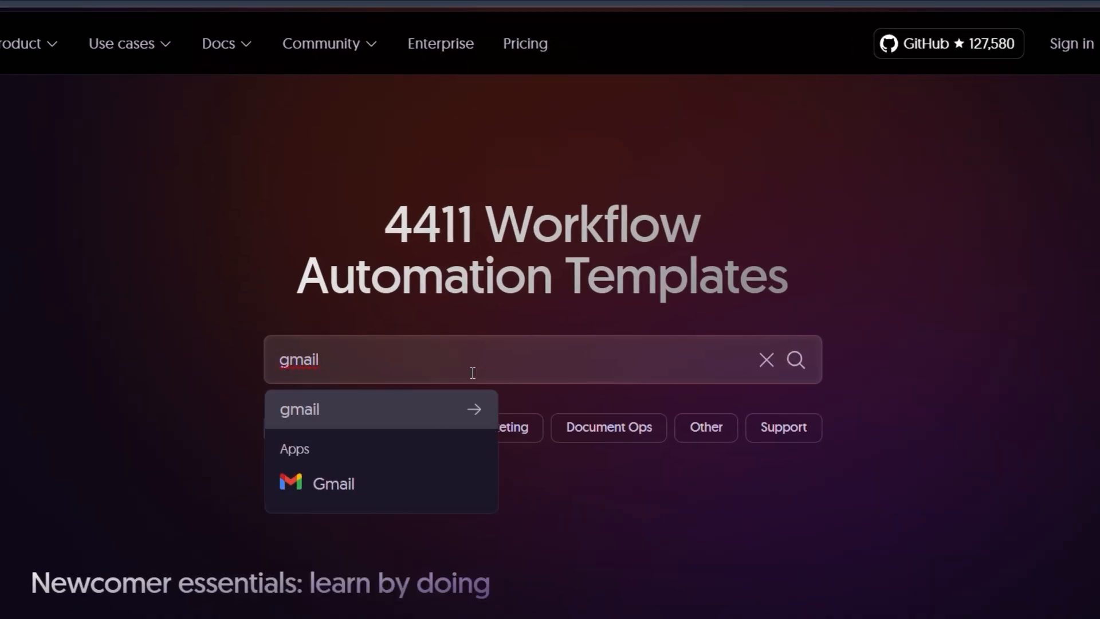
click(419, 487)
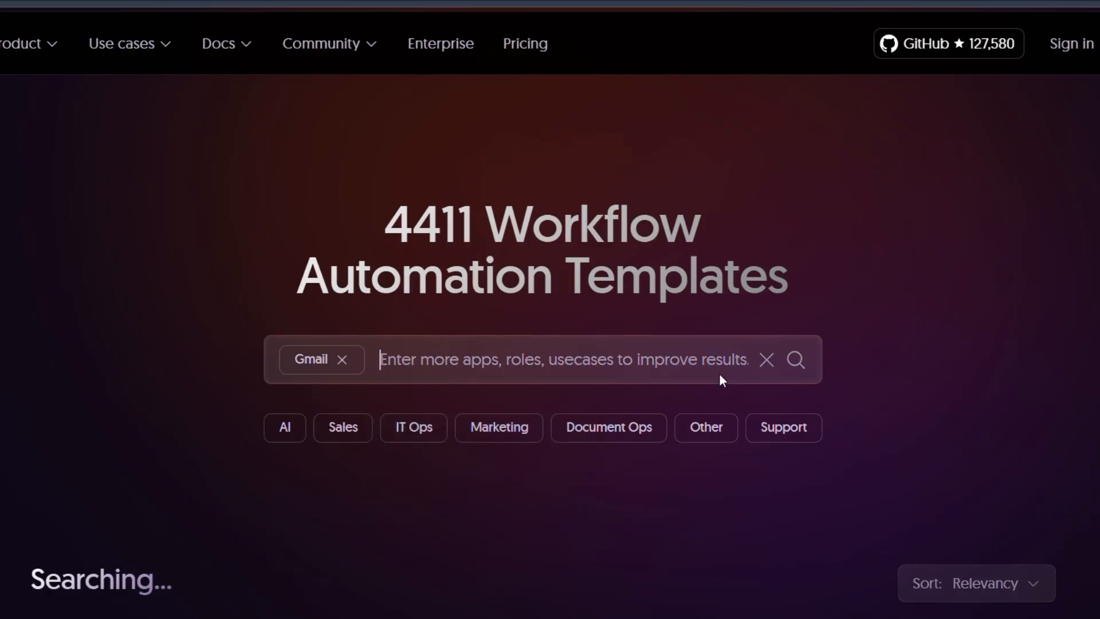
scroll(546, 267, down, 5)
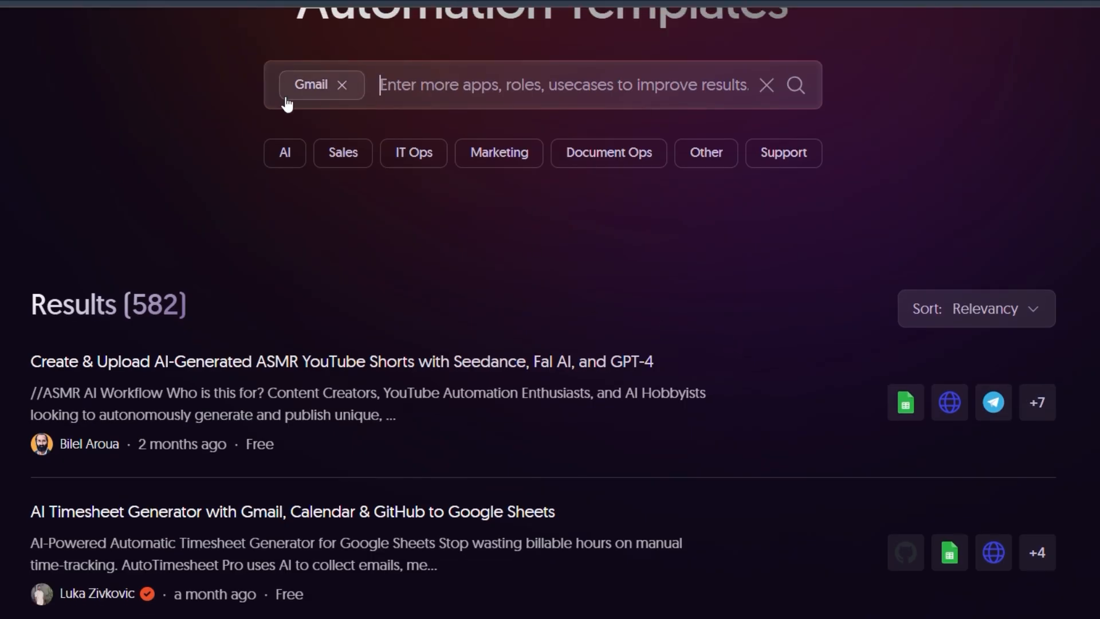
scroll(560, 309, down, 6)
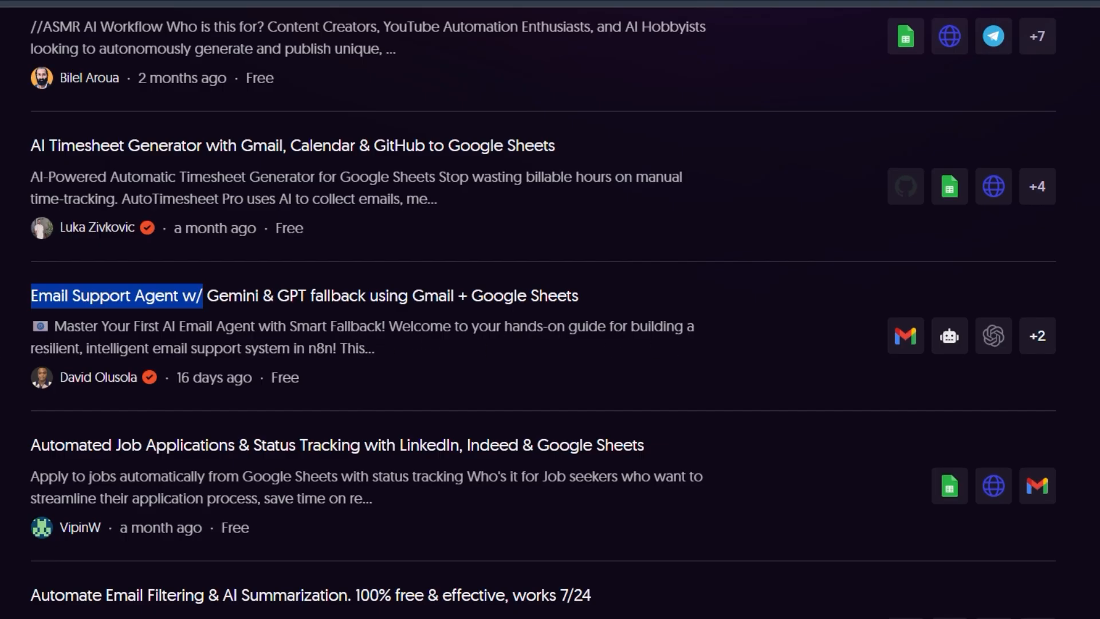
scroll(115, 349, down, 4)
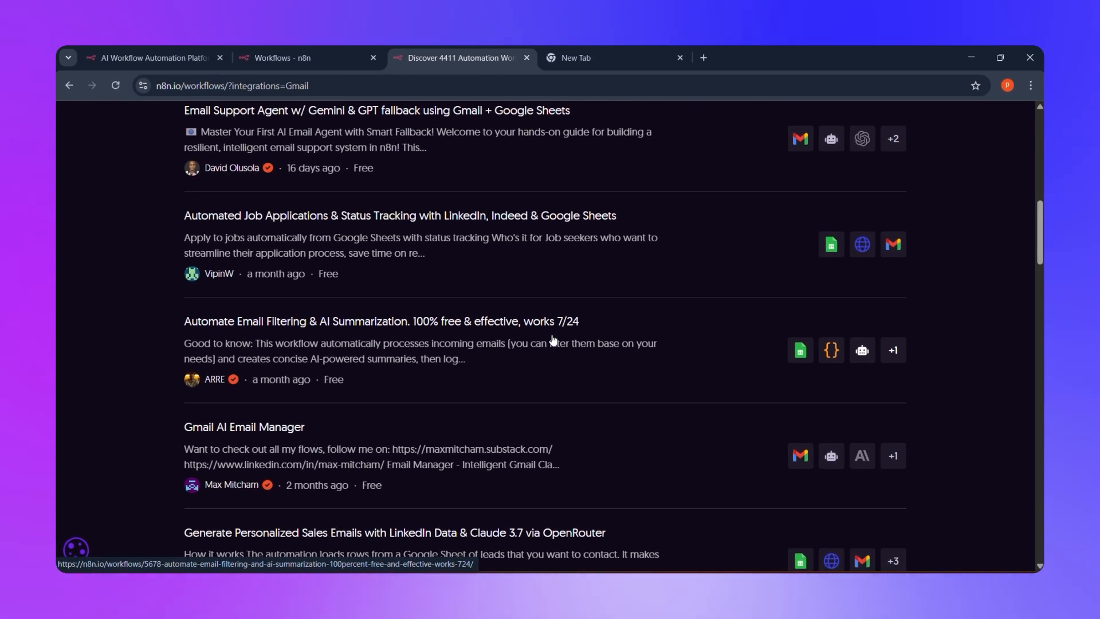
- Open the "Automate Email Filtering & AI Summarization" template and read through its description and usage instructions
click(553, 340)
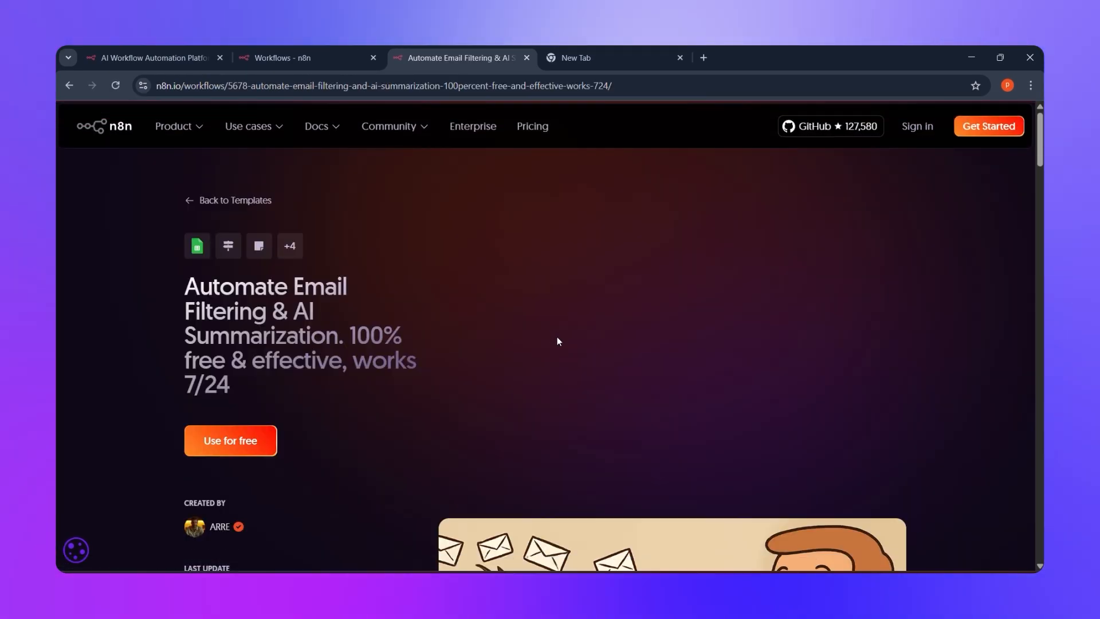
scroll(556, 338, down, 4)
scroll(550, 349, down, 2)
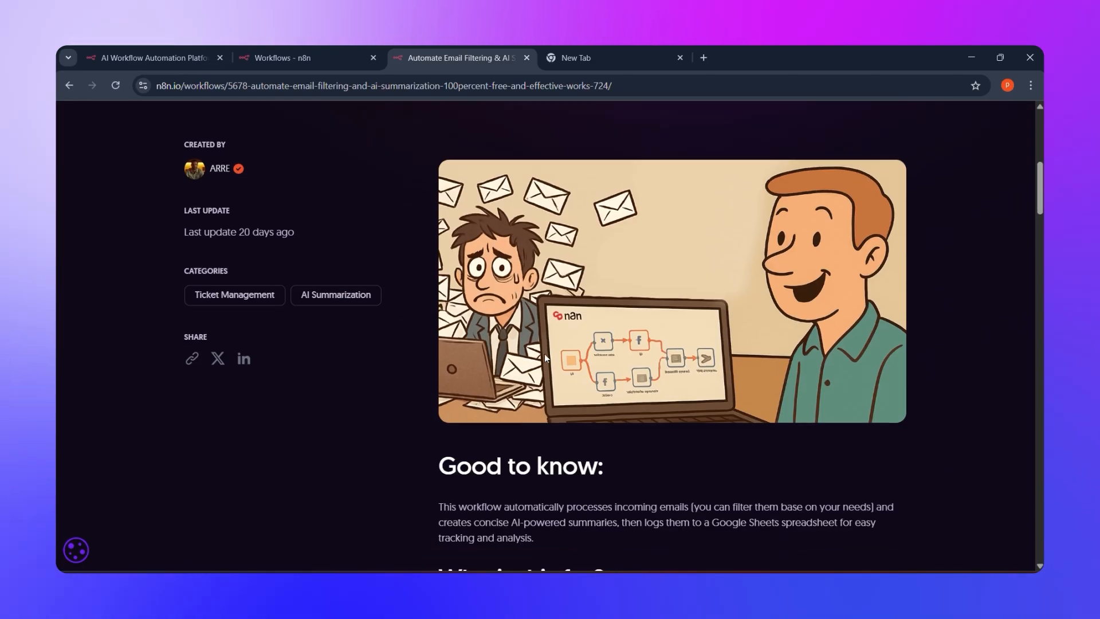
scroll(544, 352, up, 8)
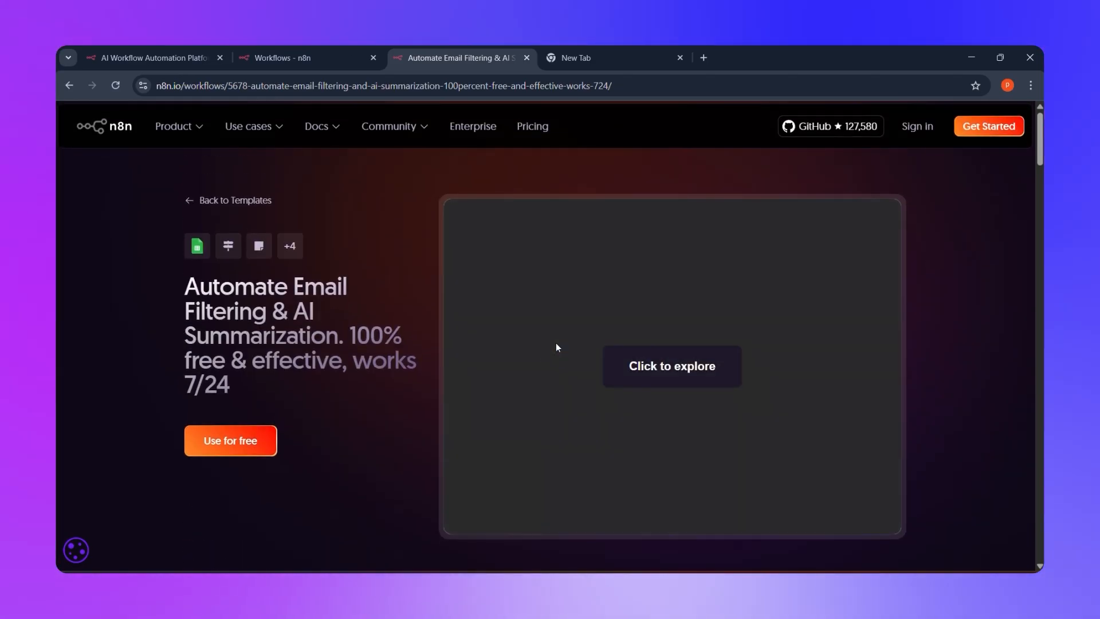
scroll(536, 339, down, 15)
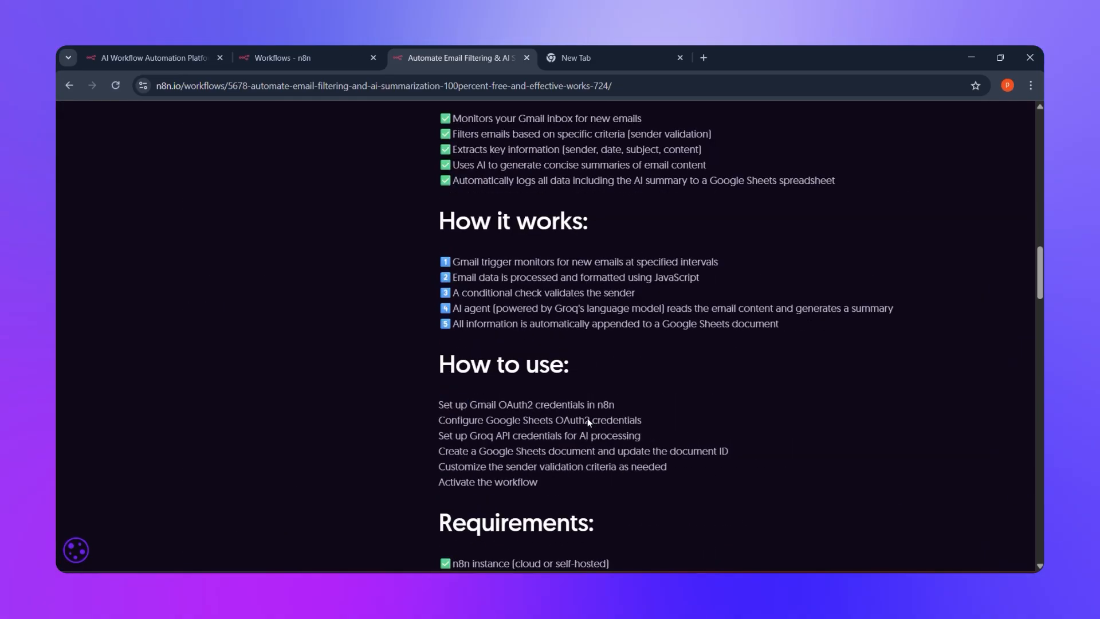
scroll(588, 419, up, 8)
scroll(589, 419, up, 7)
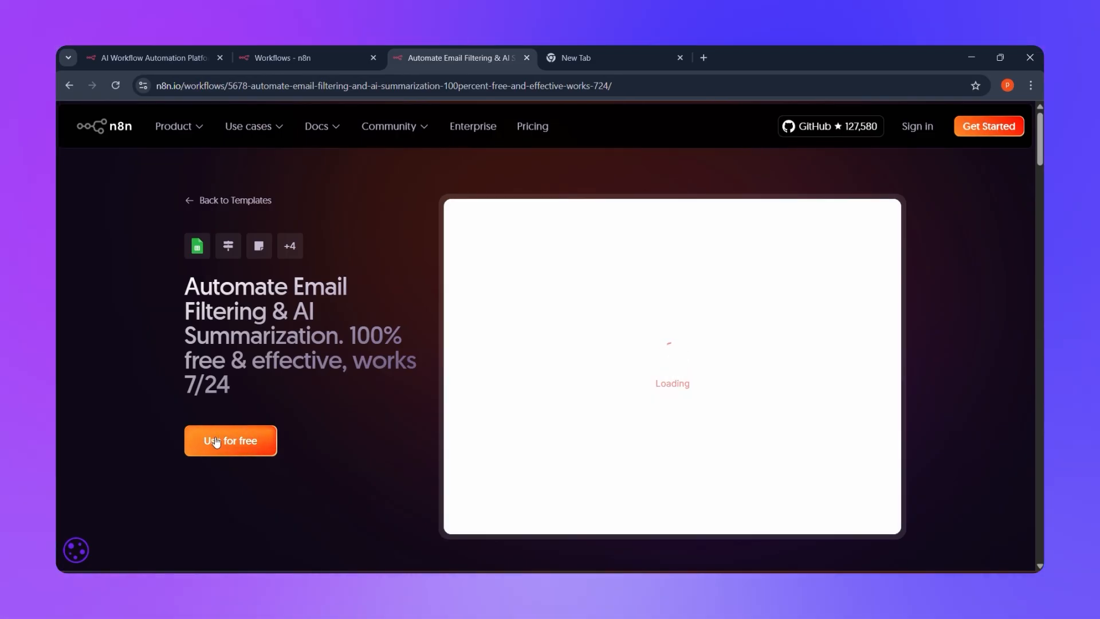
- Copy the email filtering template as JSON and paste it into a new workflow started from scratch in the Personal space
click(216, 438)
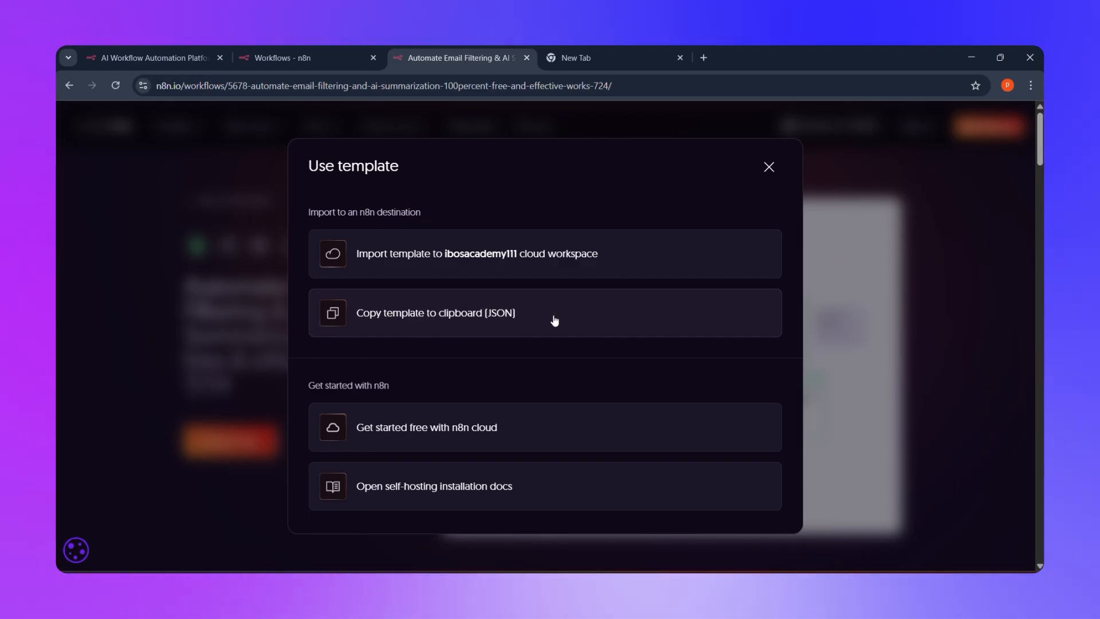
click(555, 320)
click(277, 55)
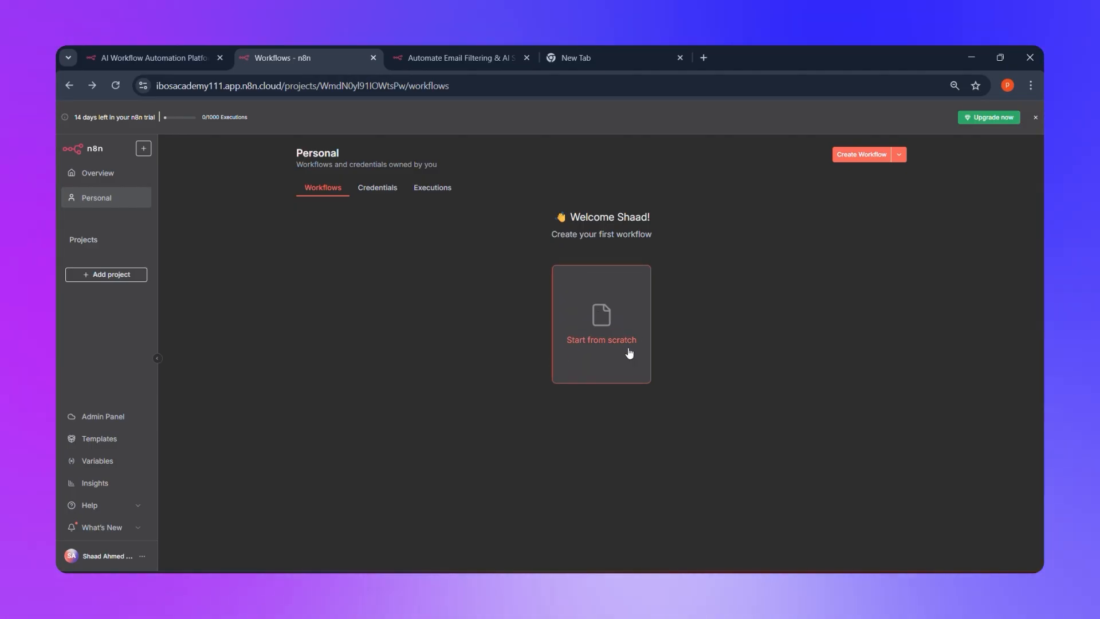
click(629, 350)
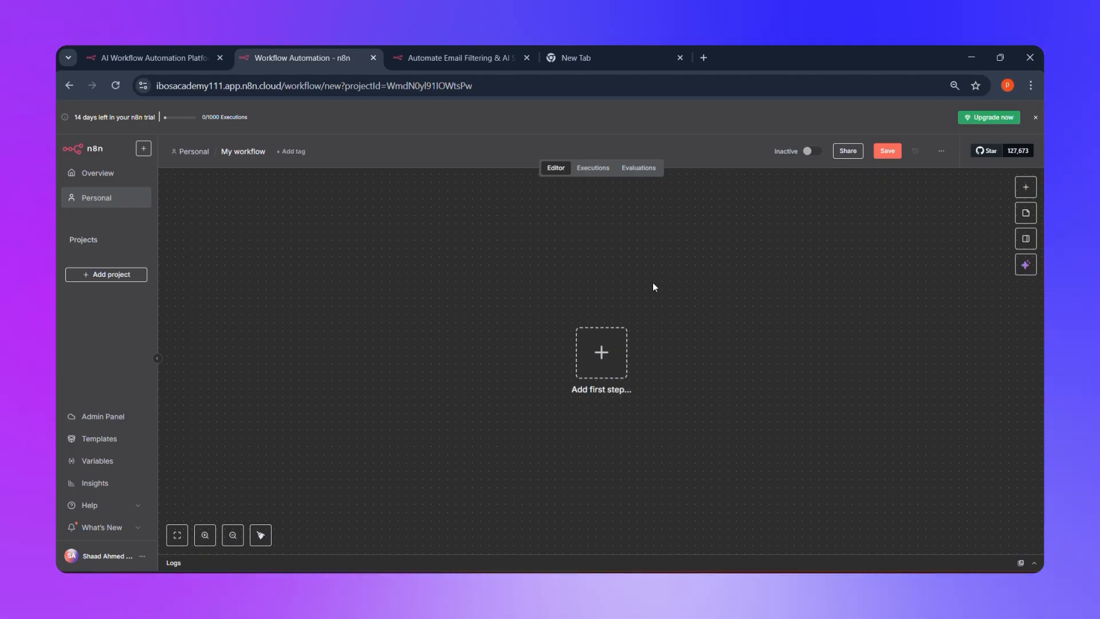
key(ctrl+v)
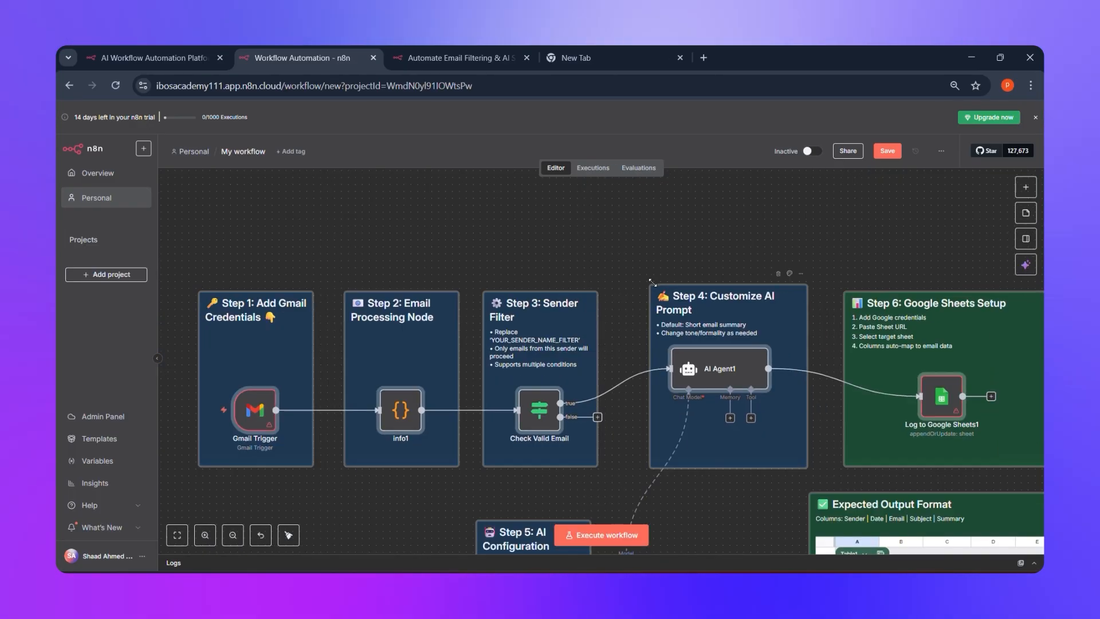
- Examine the pasted workflow from the Gmail Trigger to the Google Sheets node, including the Groq Chat Model node
key(1)
scroll(802, 366, up, 4)
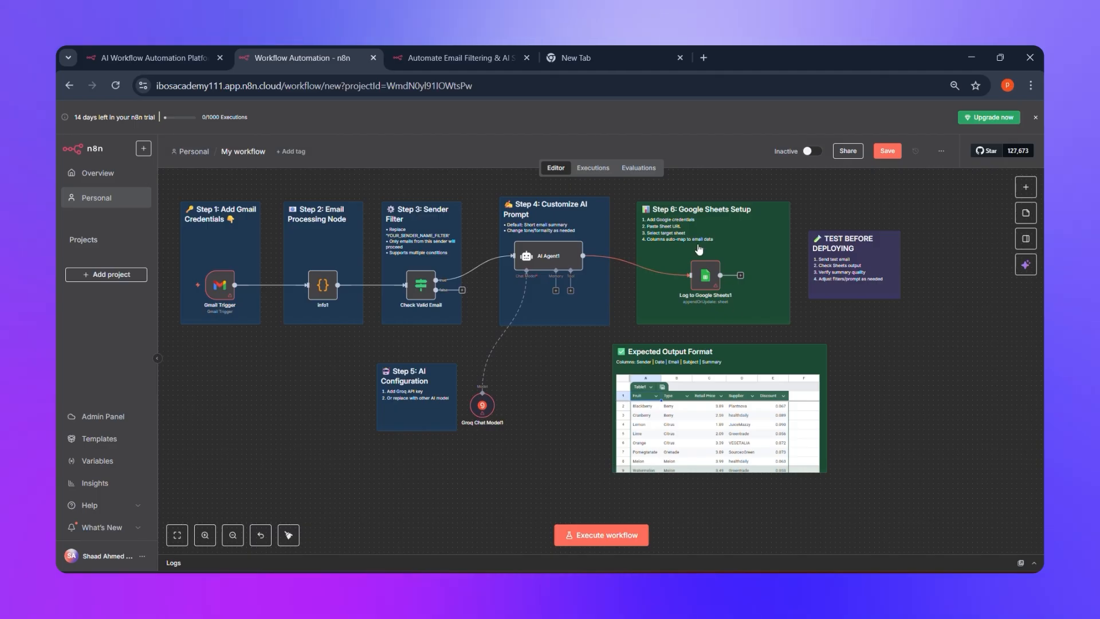
scroll(484, 430, up, 5)
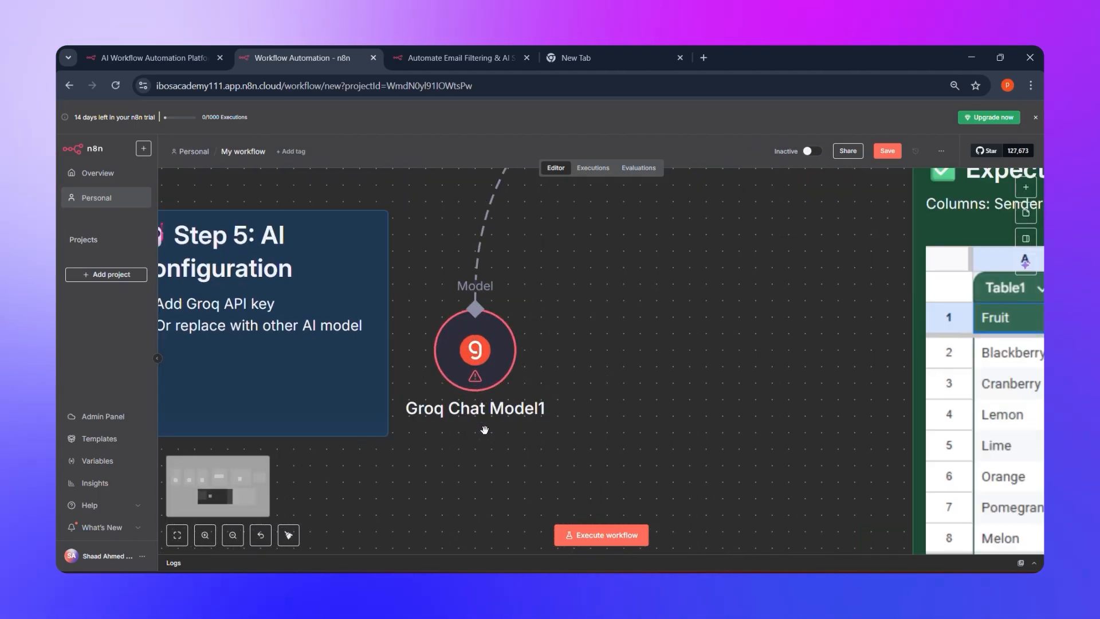
scroll(430, 422, down, 5)
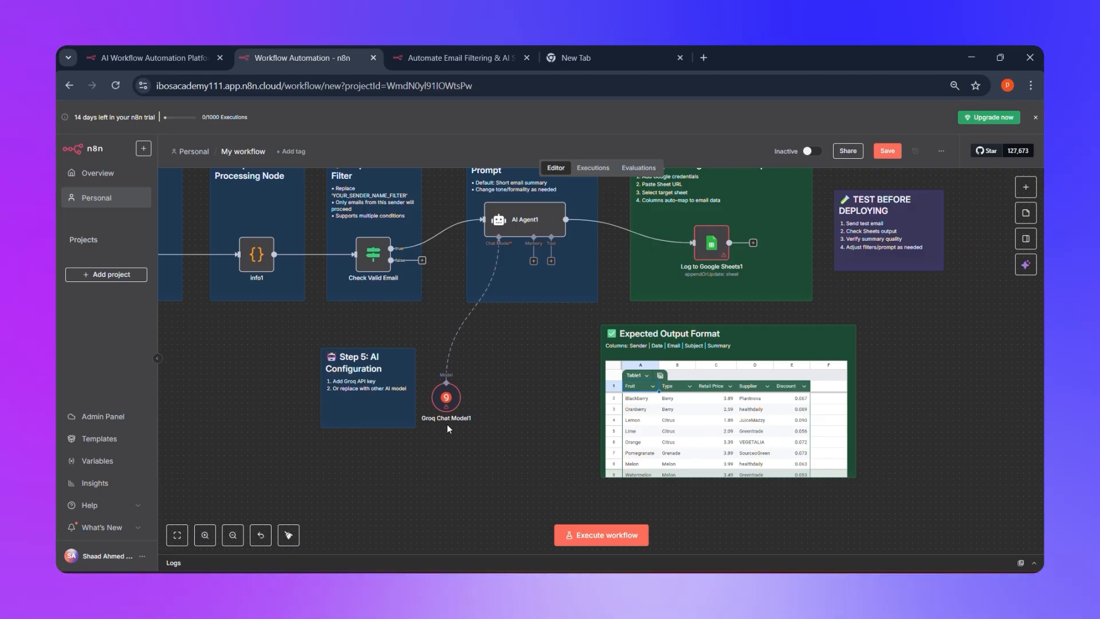
scroll(452, 426, down, 3)
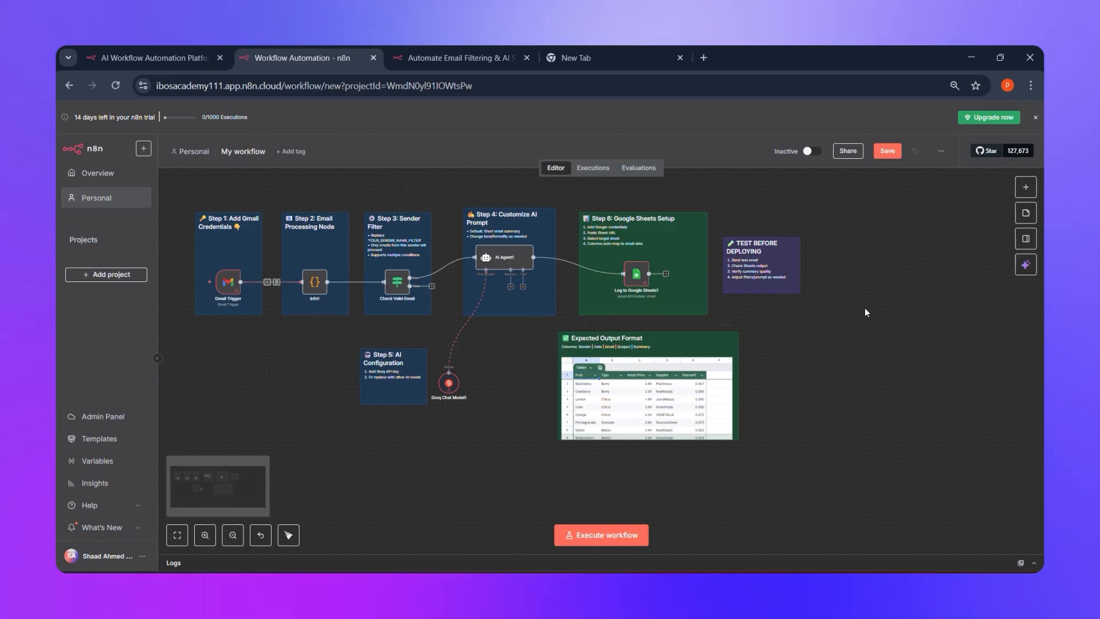
scroll(767, 355, left, 2)
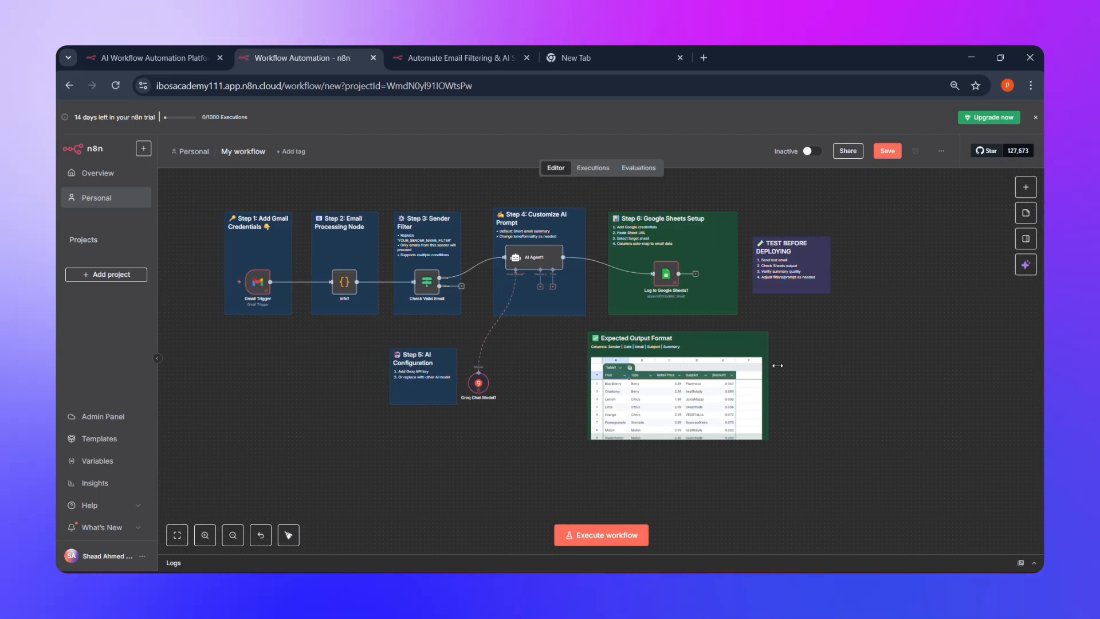
scroll(842, 439, left, 1)
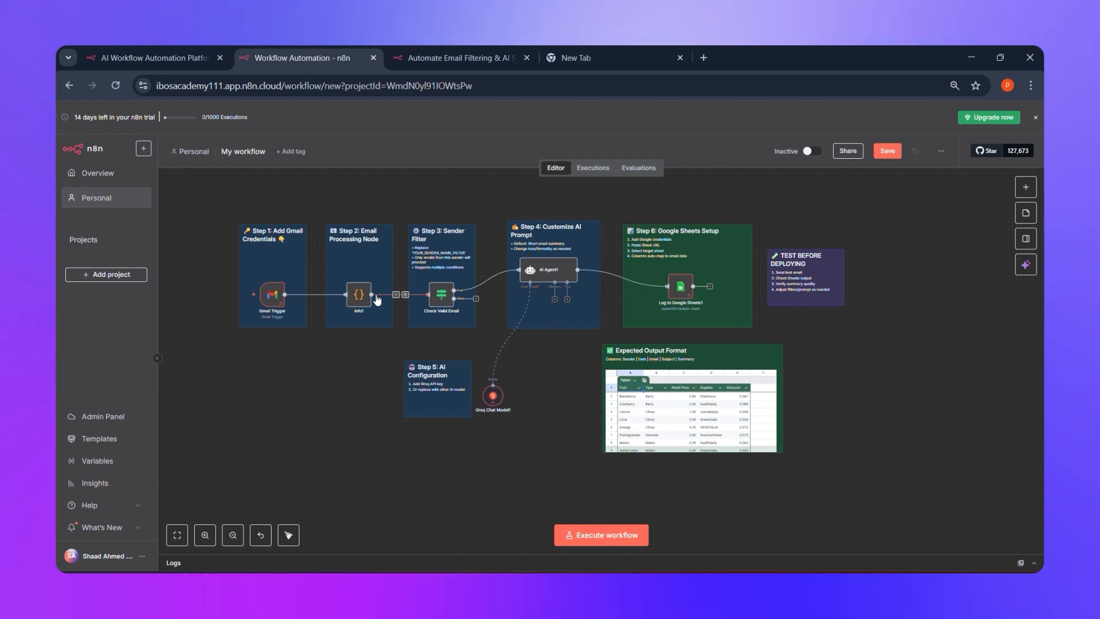
- Replace the info1 code node between Gmail Trigger and Check Valid Email with a Limit node, and leave the workflow without saving
click(363, 283)
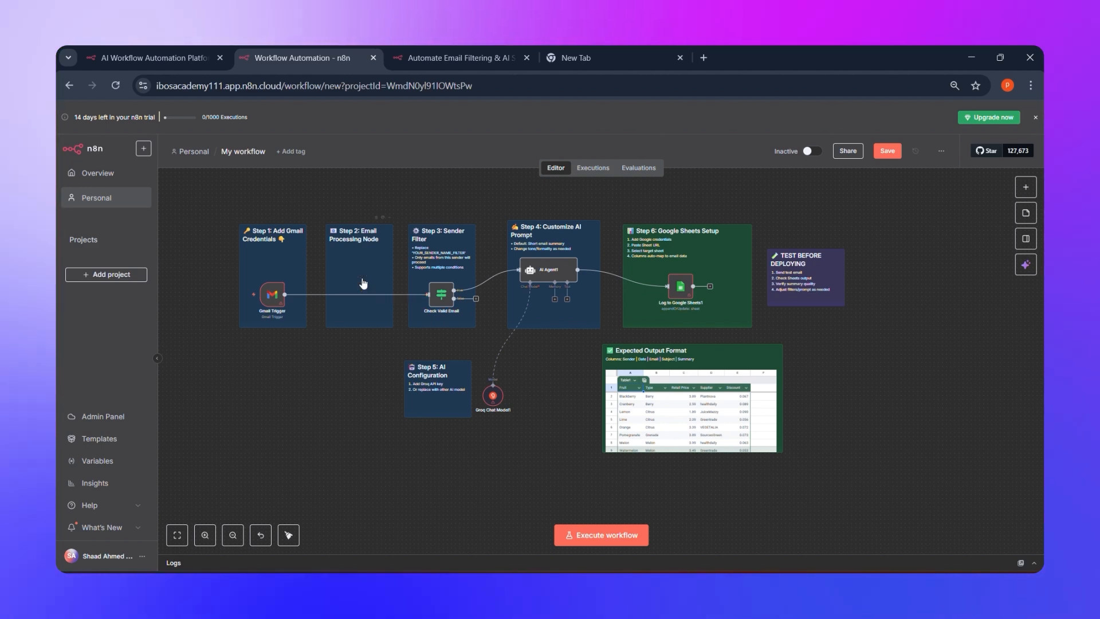
click(352, 293)
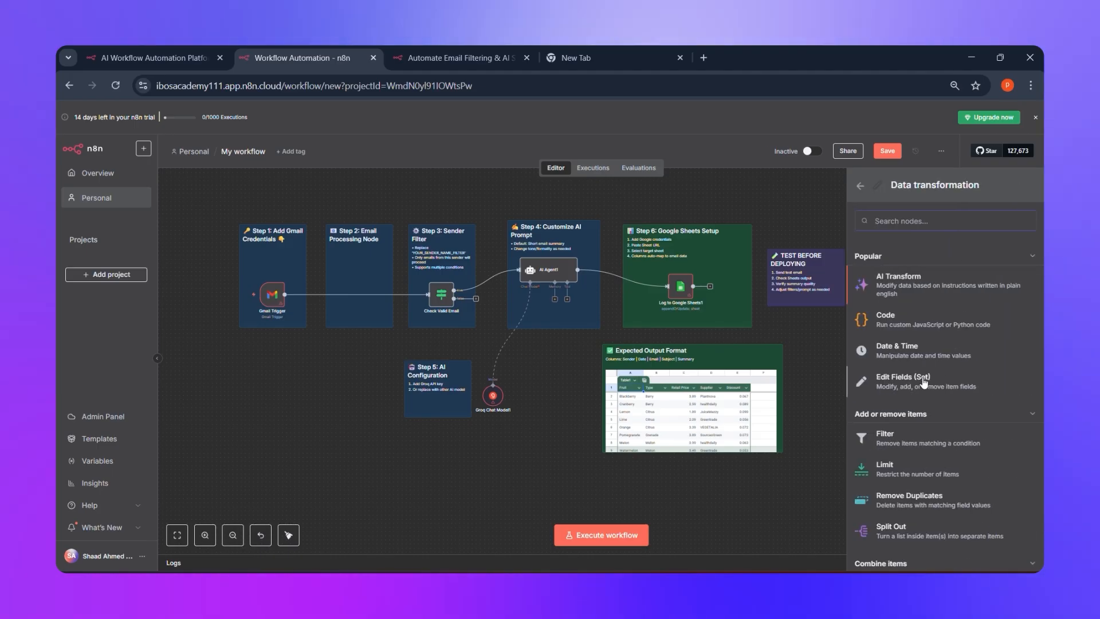
scroll(911, 395, down, 1)
drag(586, 407, 362, 298)
click(689, 119)
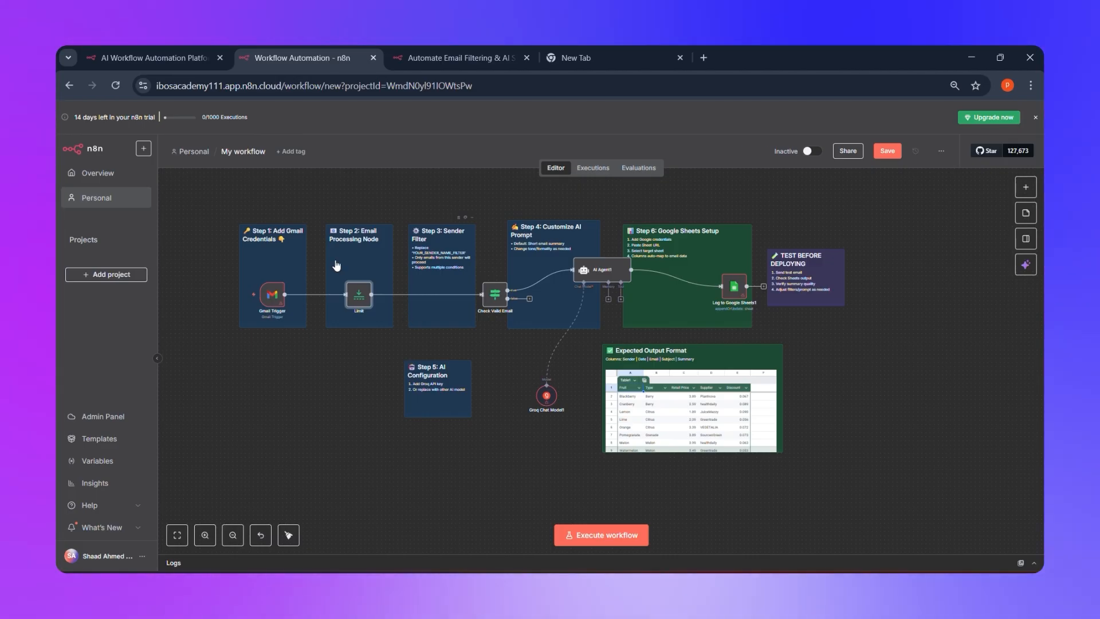
click(68, 85)
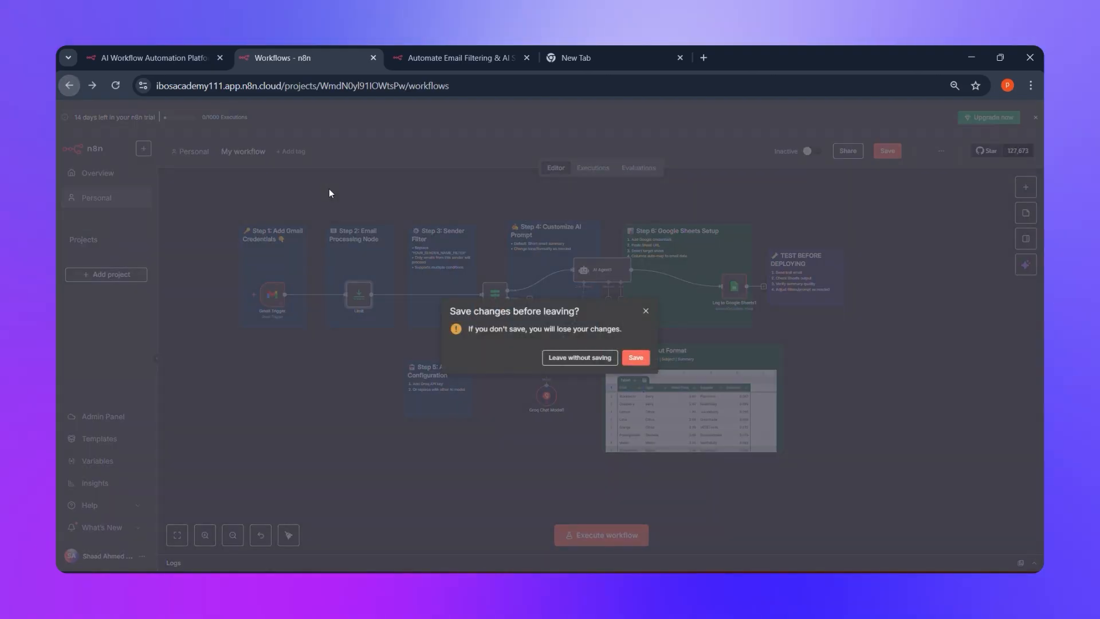
click(584, 359)
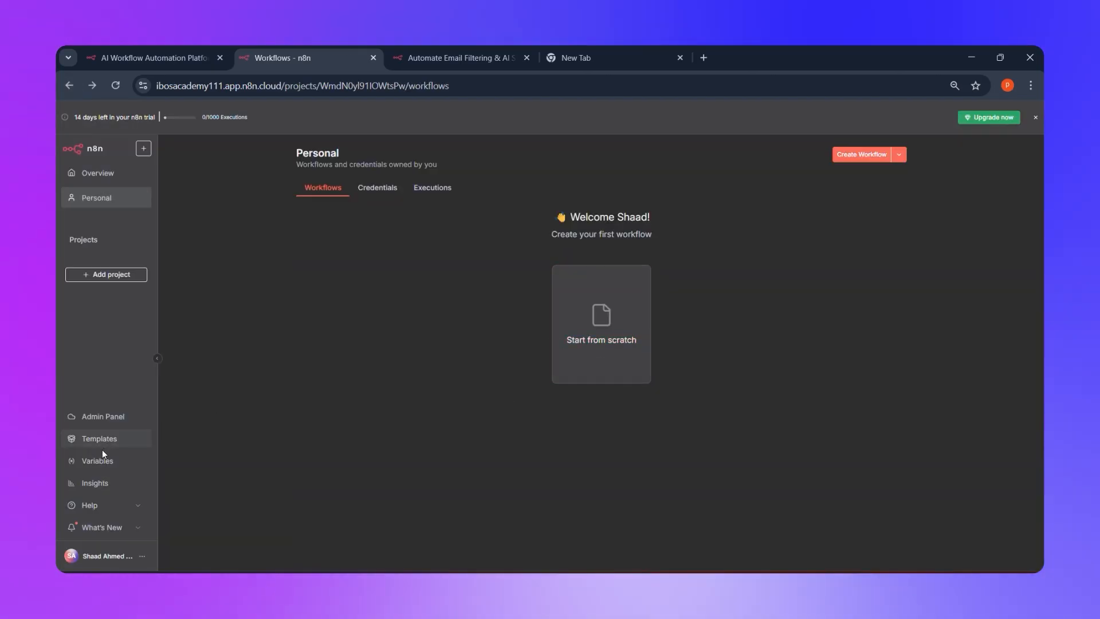
- Look at the Variables and Insights pages and expand the Help and What's New entries
click(70, 461)
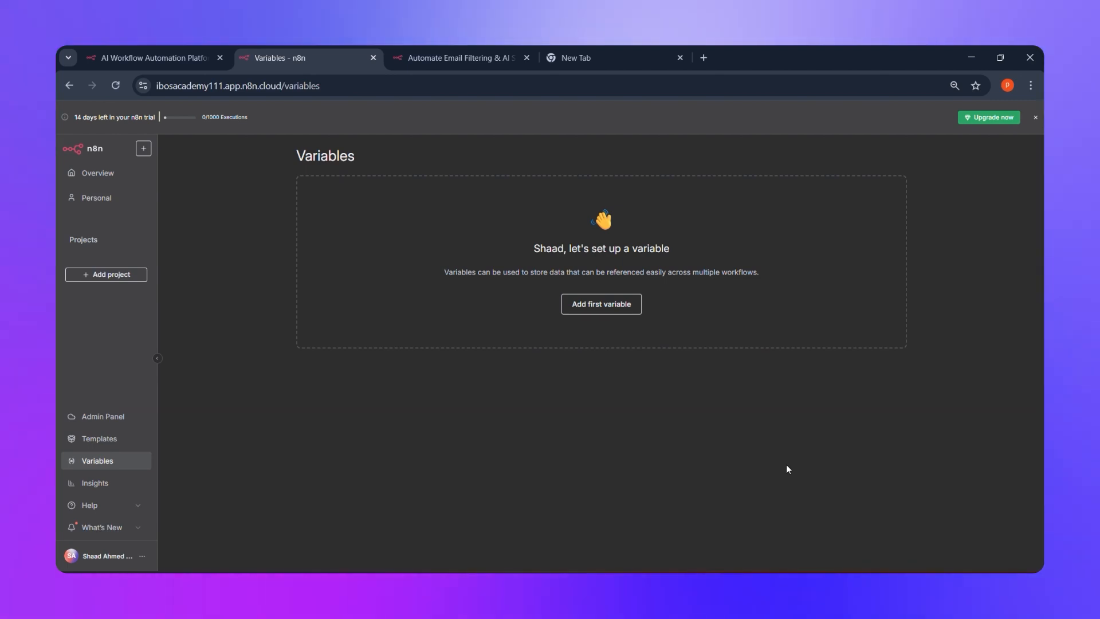
click(114, 483)
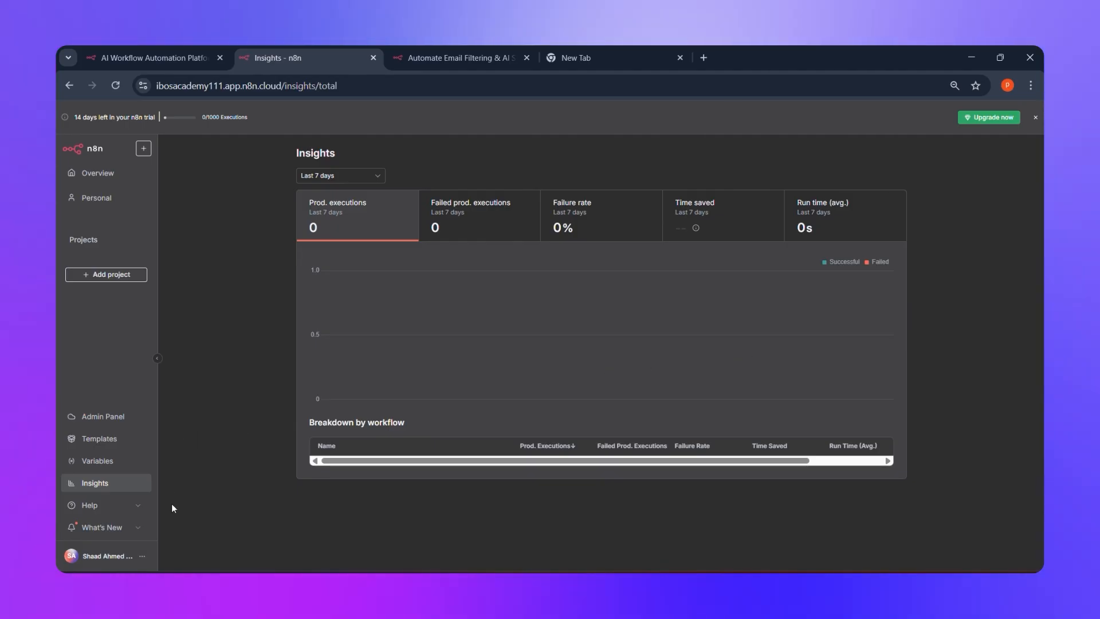
click(136, 506)
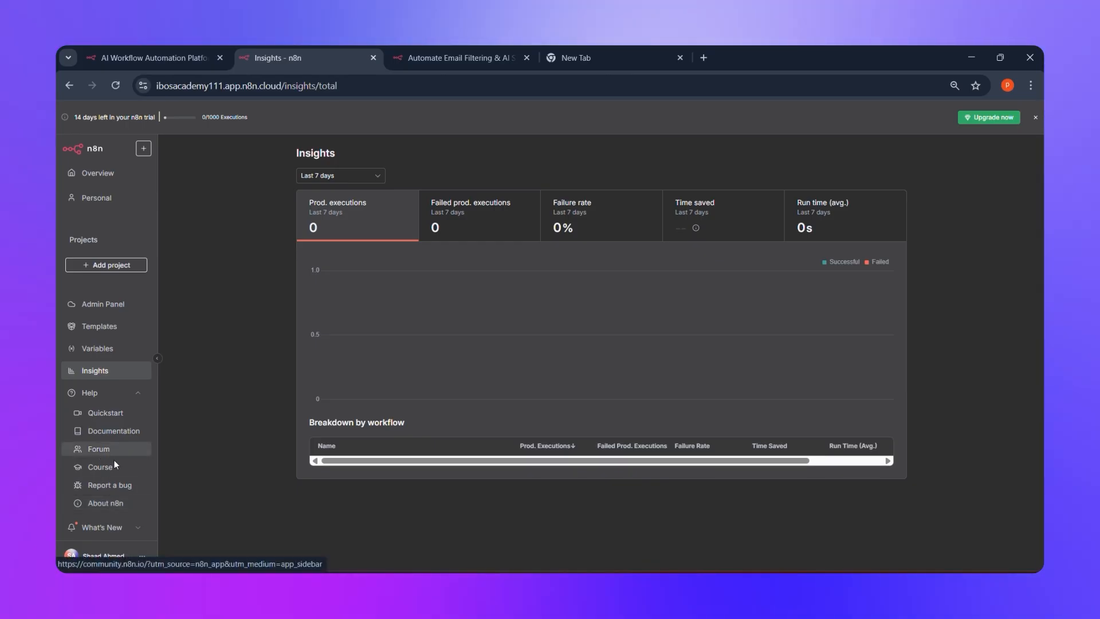
click(131, 529)
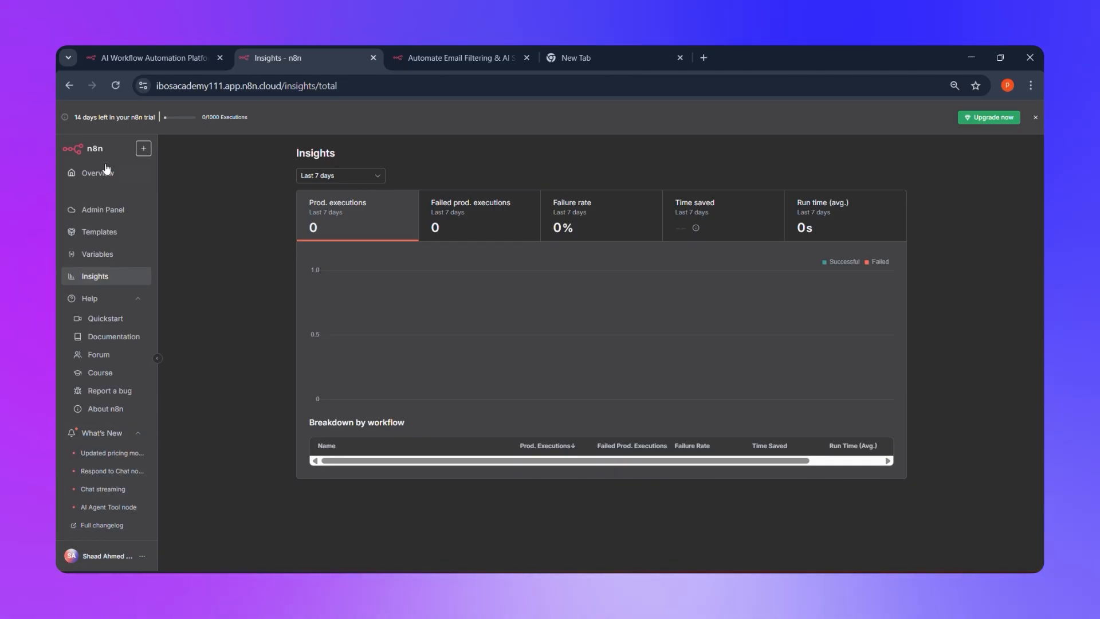
- Review the Overview page, including its create options and its Credentials and Executions lists
click(106, 171)
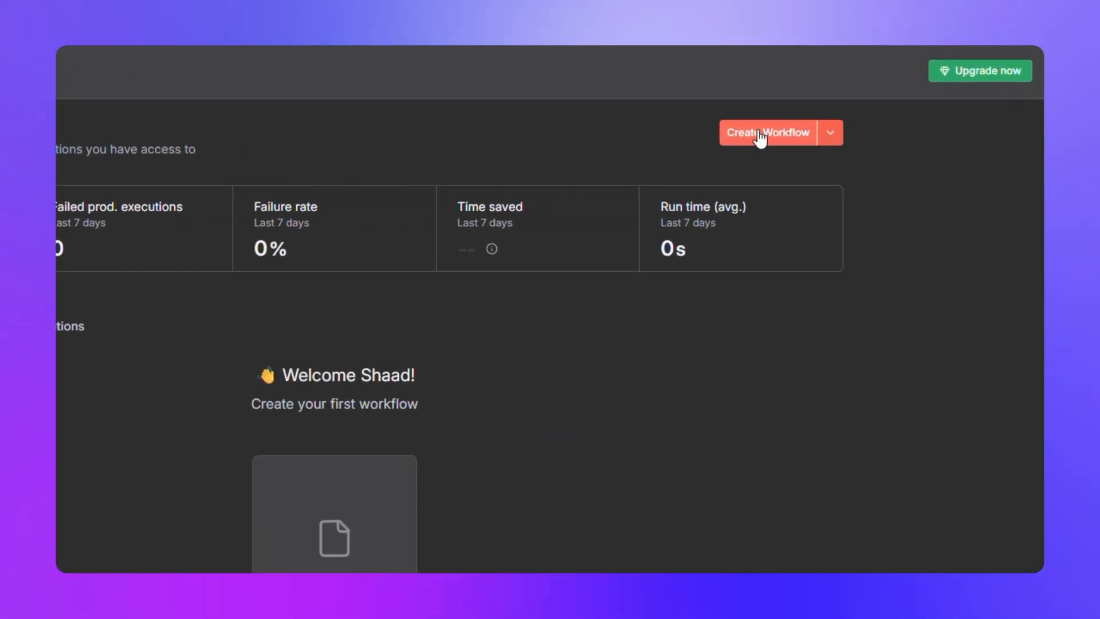
click(839, 136)
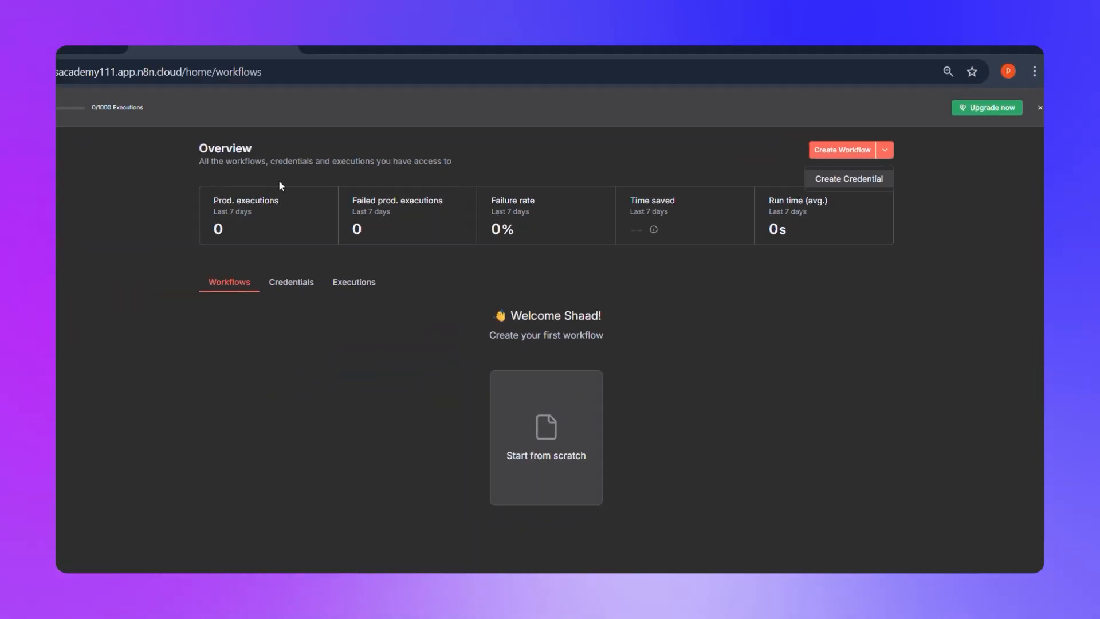
click(144, 149)
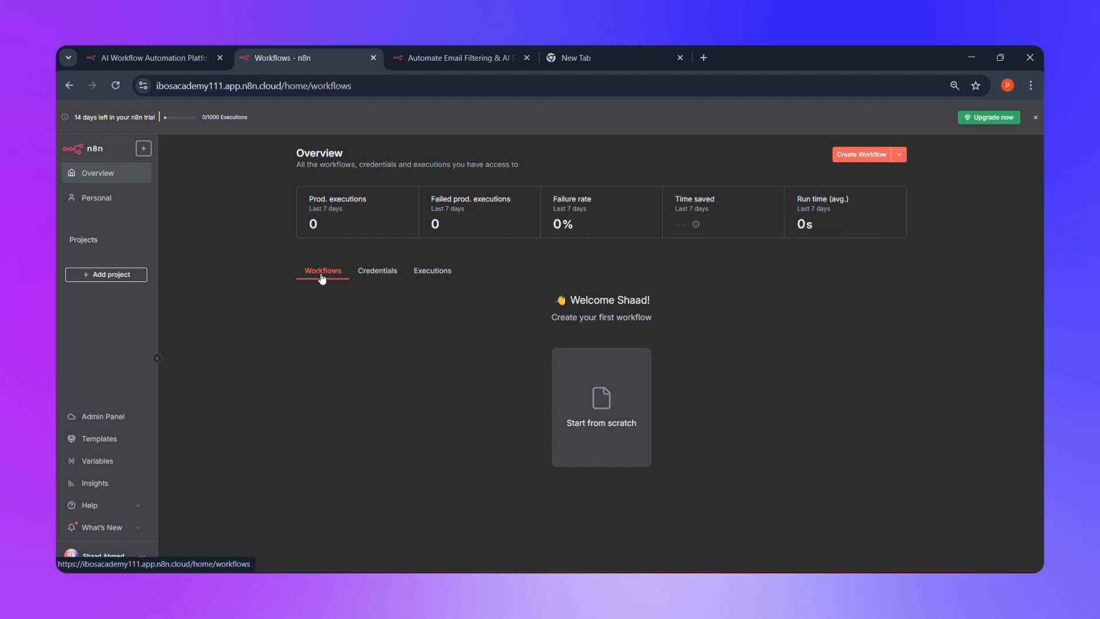
click(400, 279)
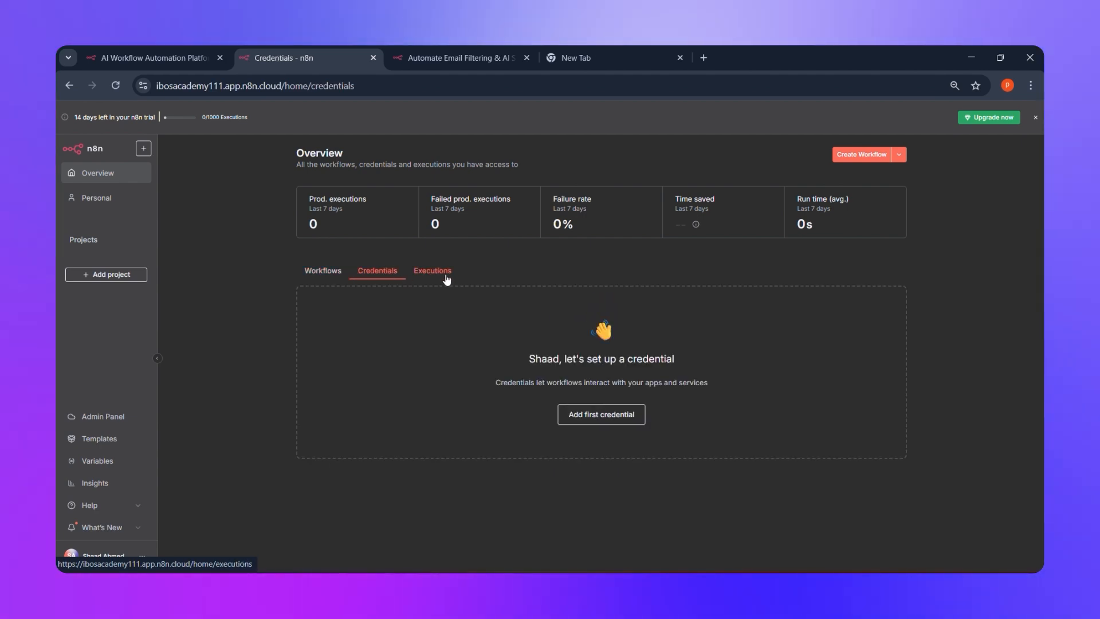
click(445, 274)
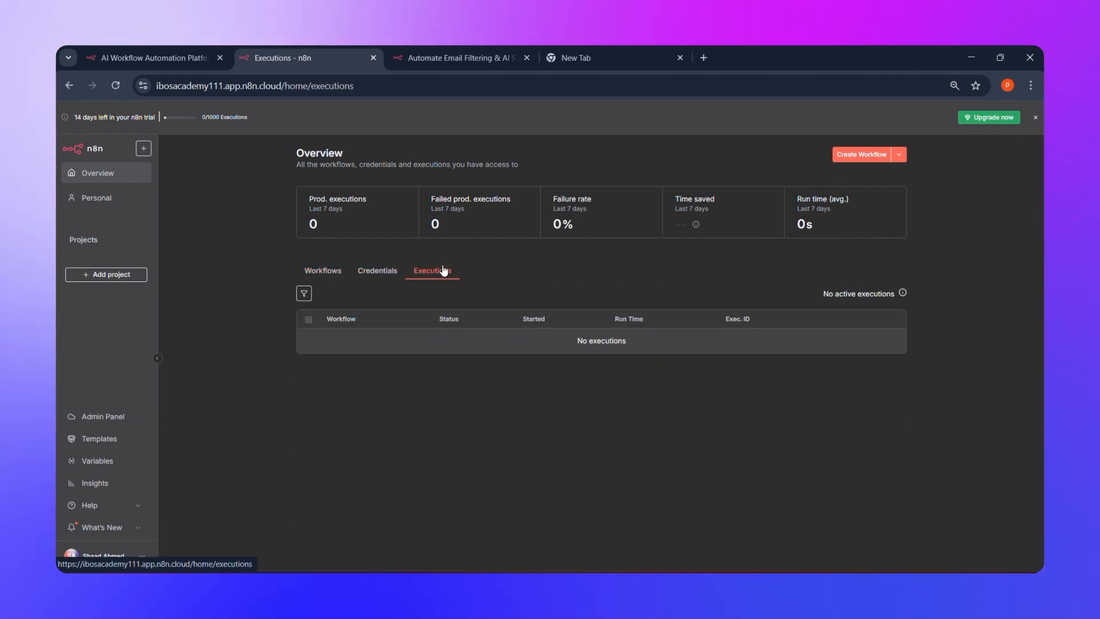